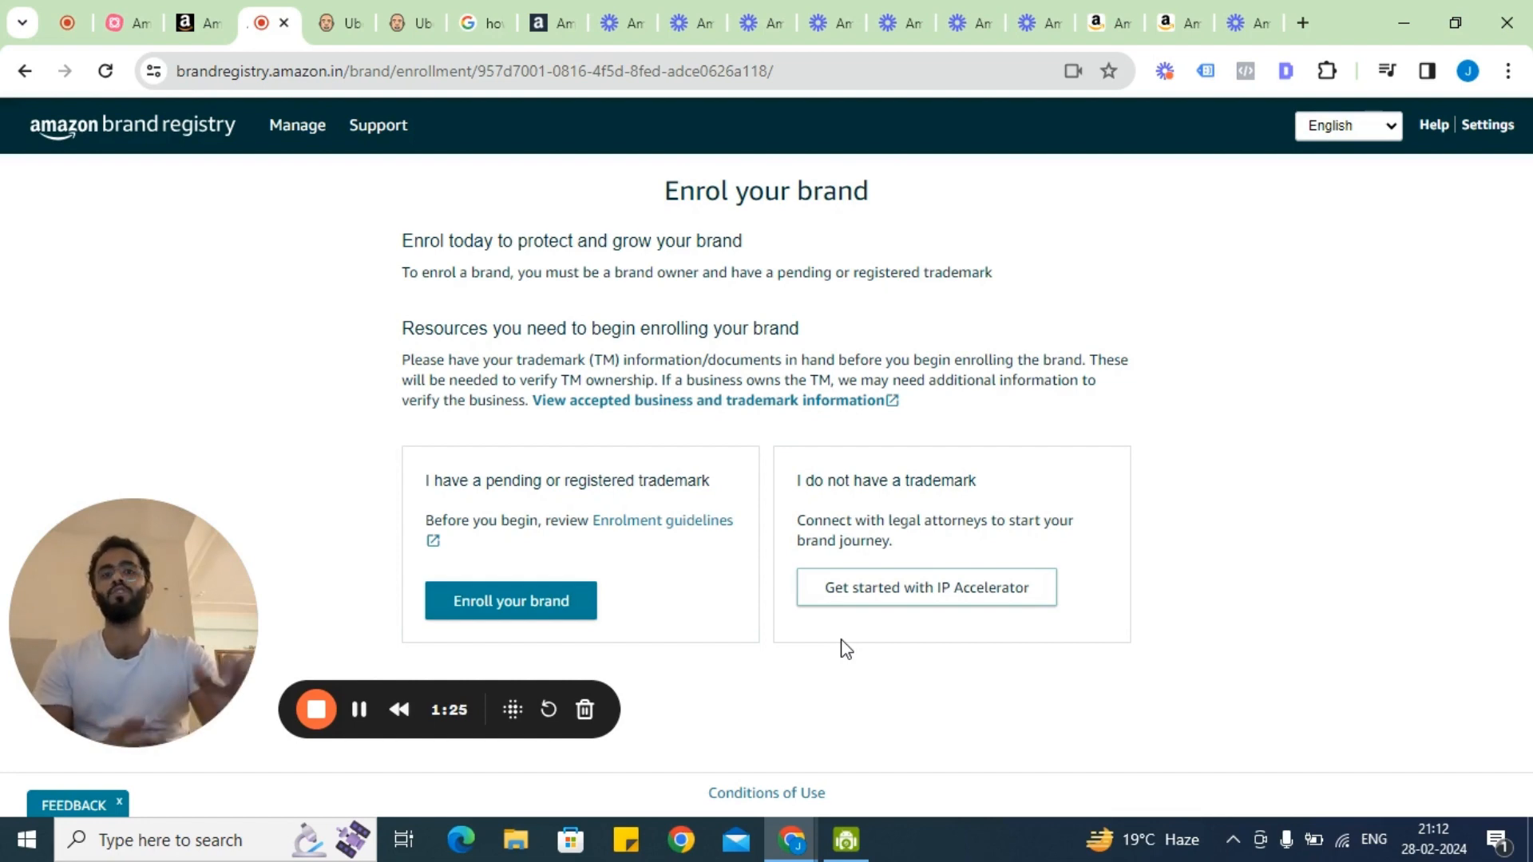
Start enrolling a brand with a pending or registered trademark and enter "Tiny Fashion" as the brand name.
left_click(565, 613)
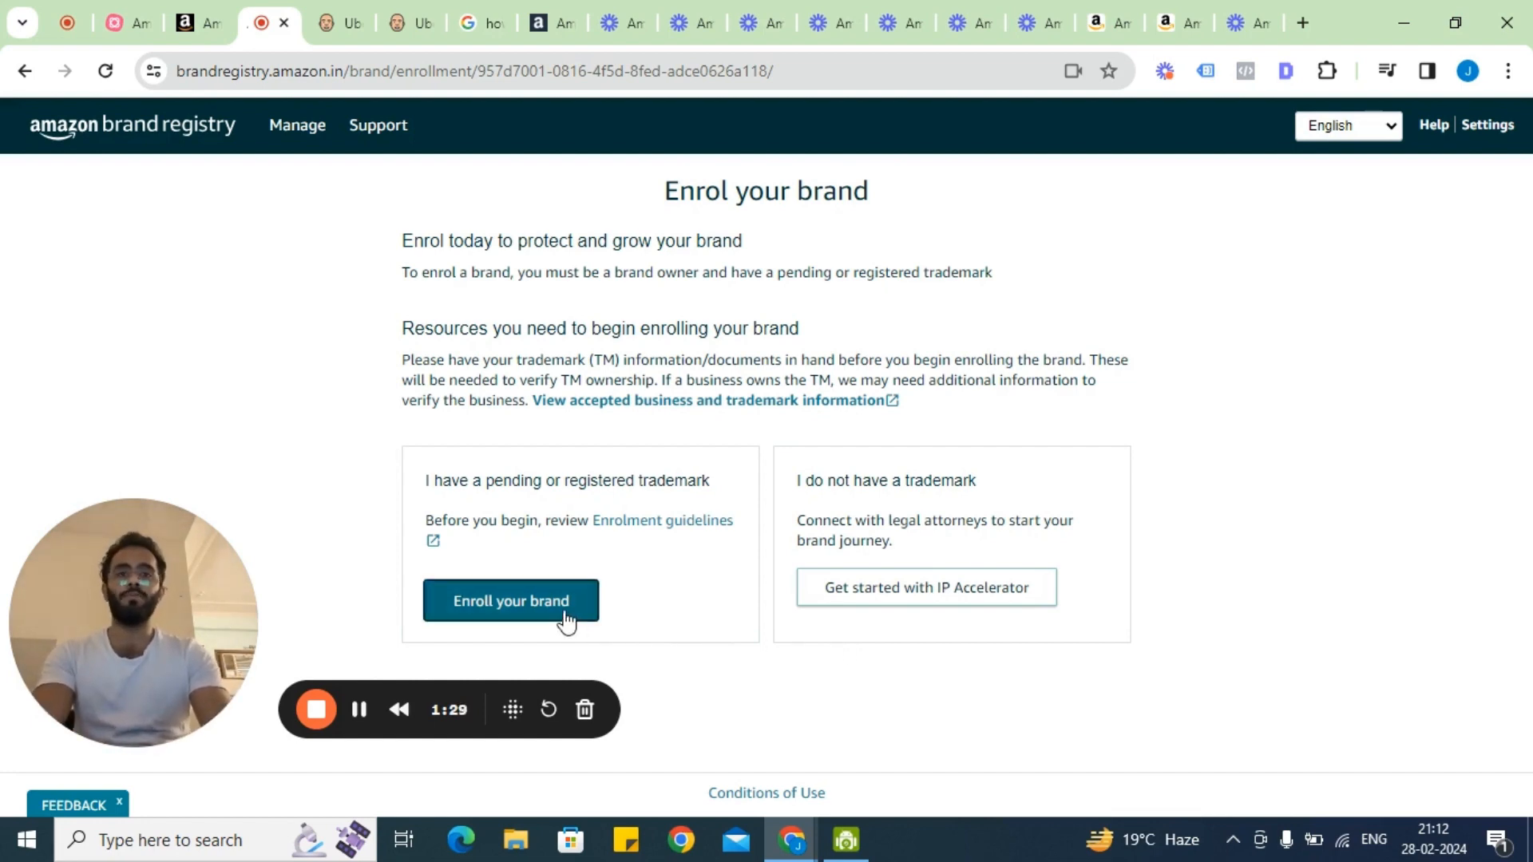
scroll(587, 479, "down", 3)
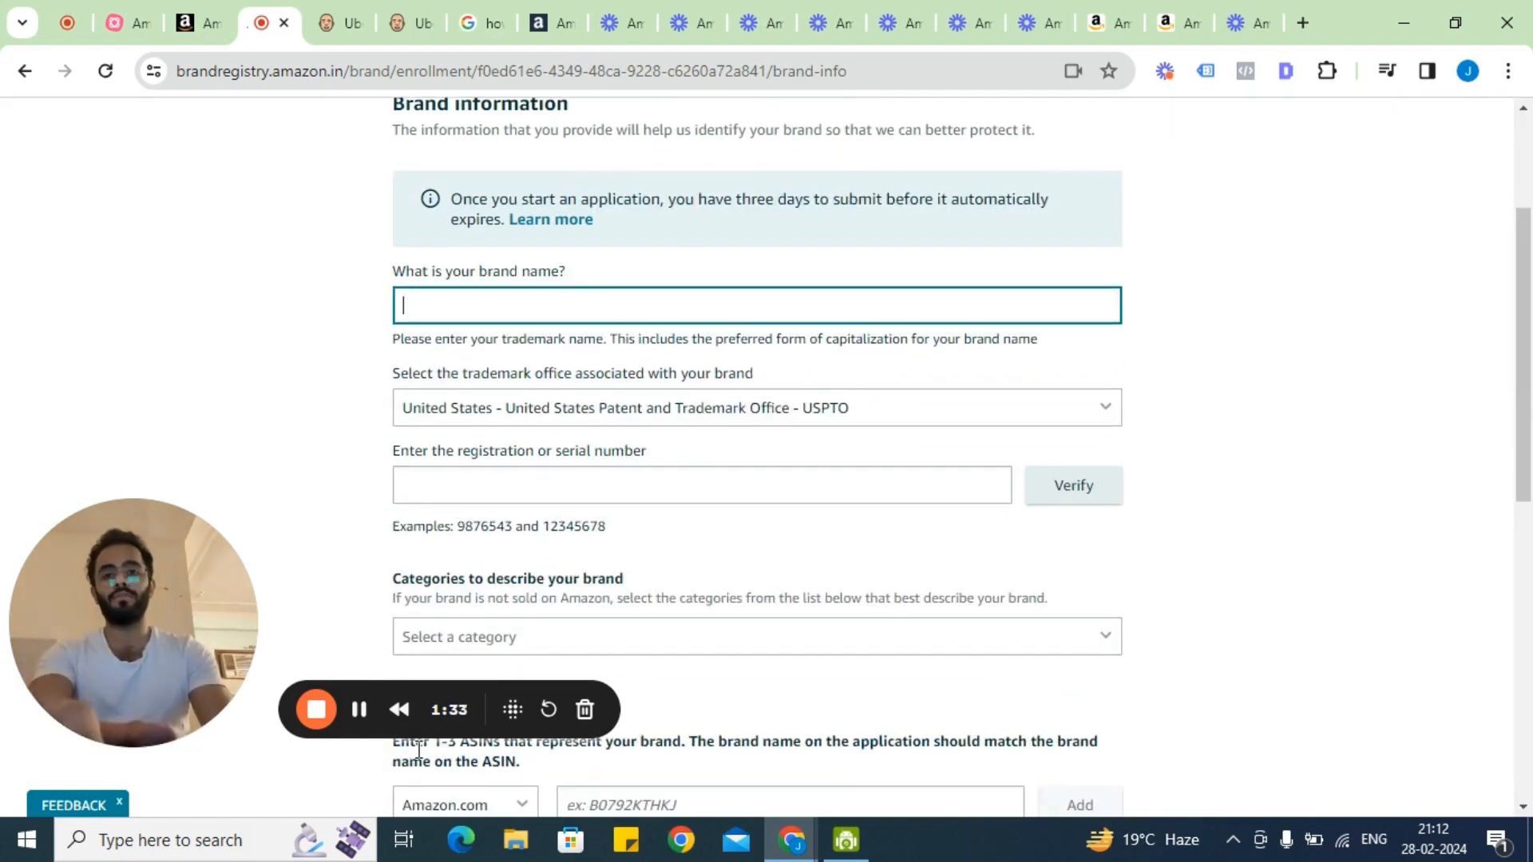
left_click(528, 305)
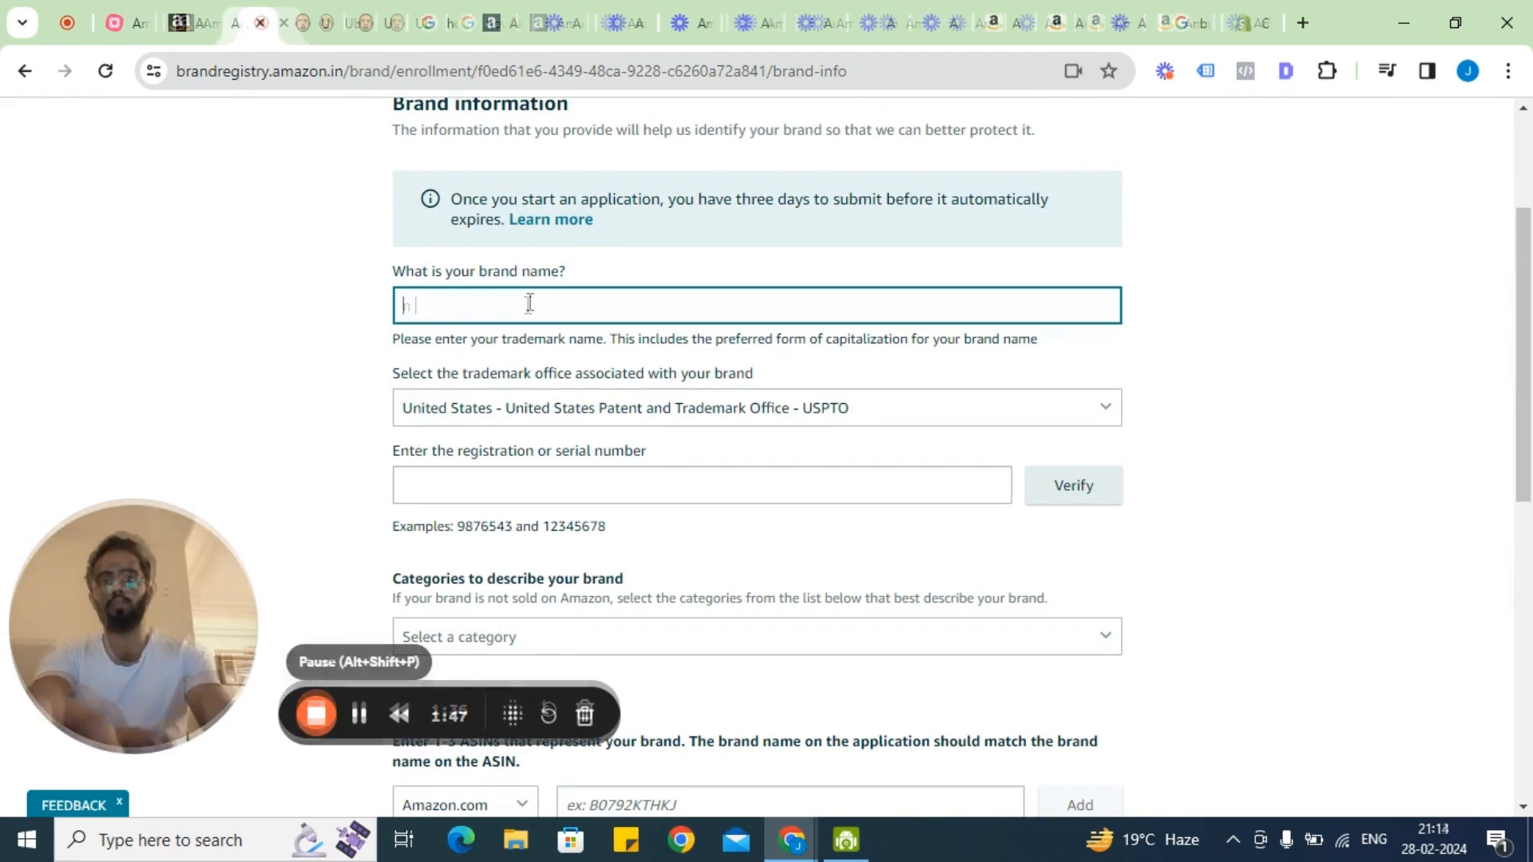
type("Tin")
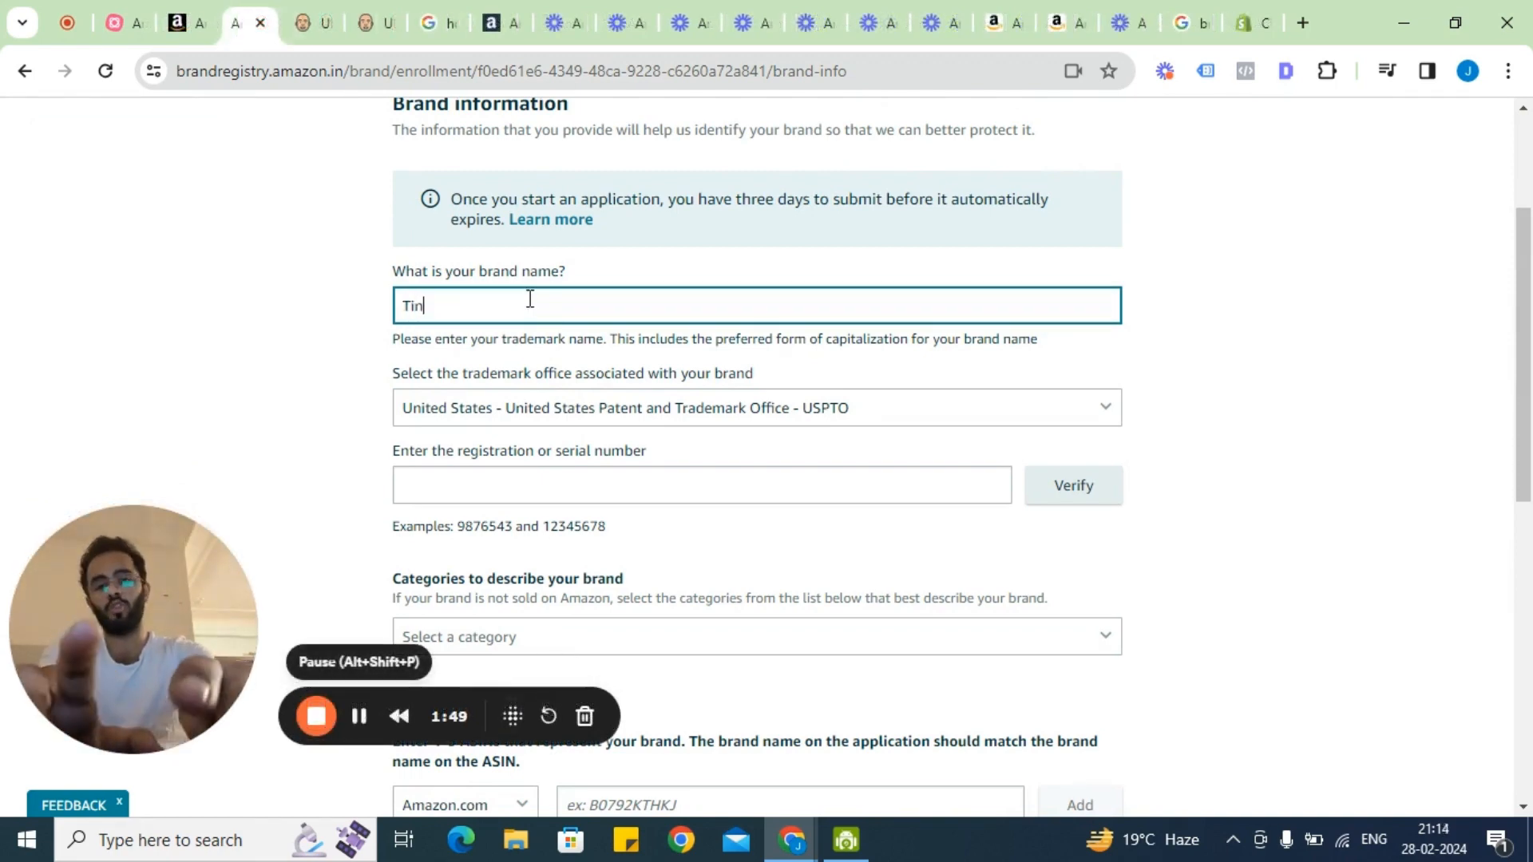
type("y Fashion")
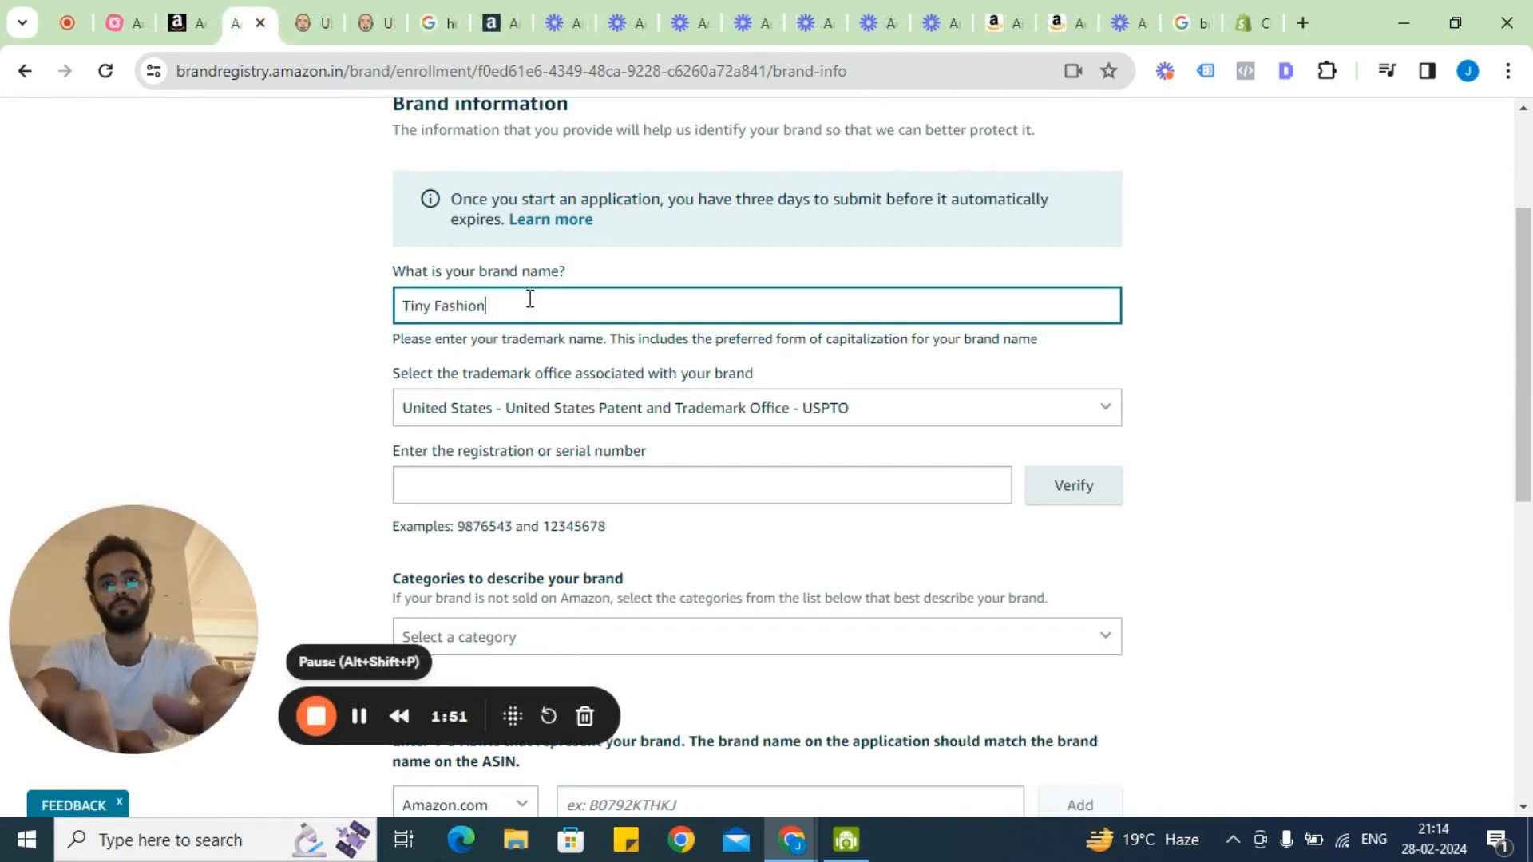
left_click(255, 334)
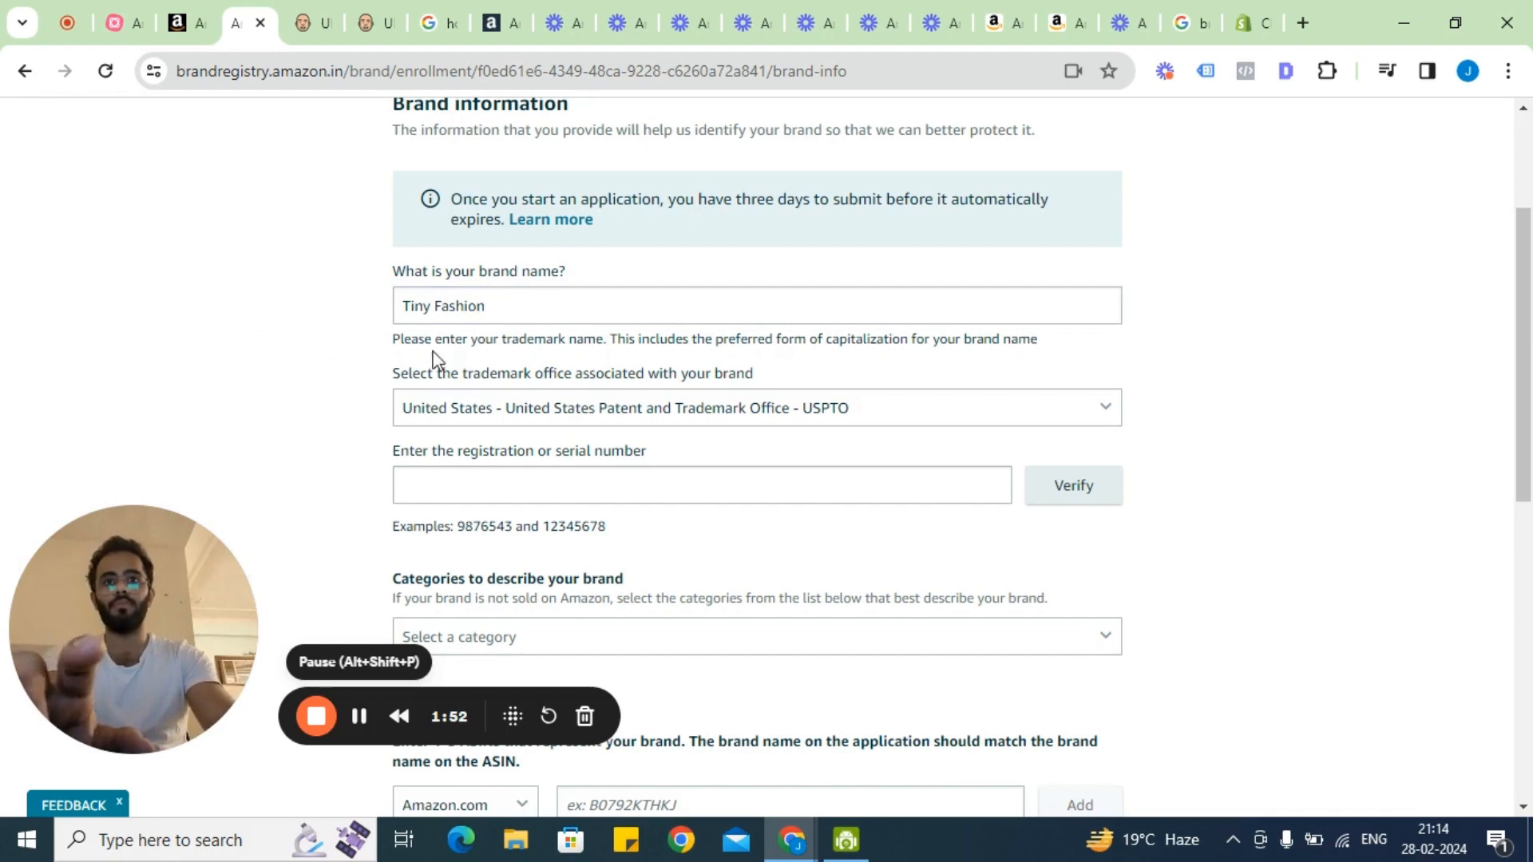
Set the trademark office associated with the brand to "India - Trademark Registry - TMR".
left_click(608, 425)
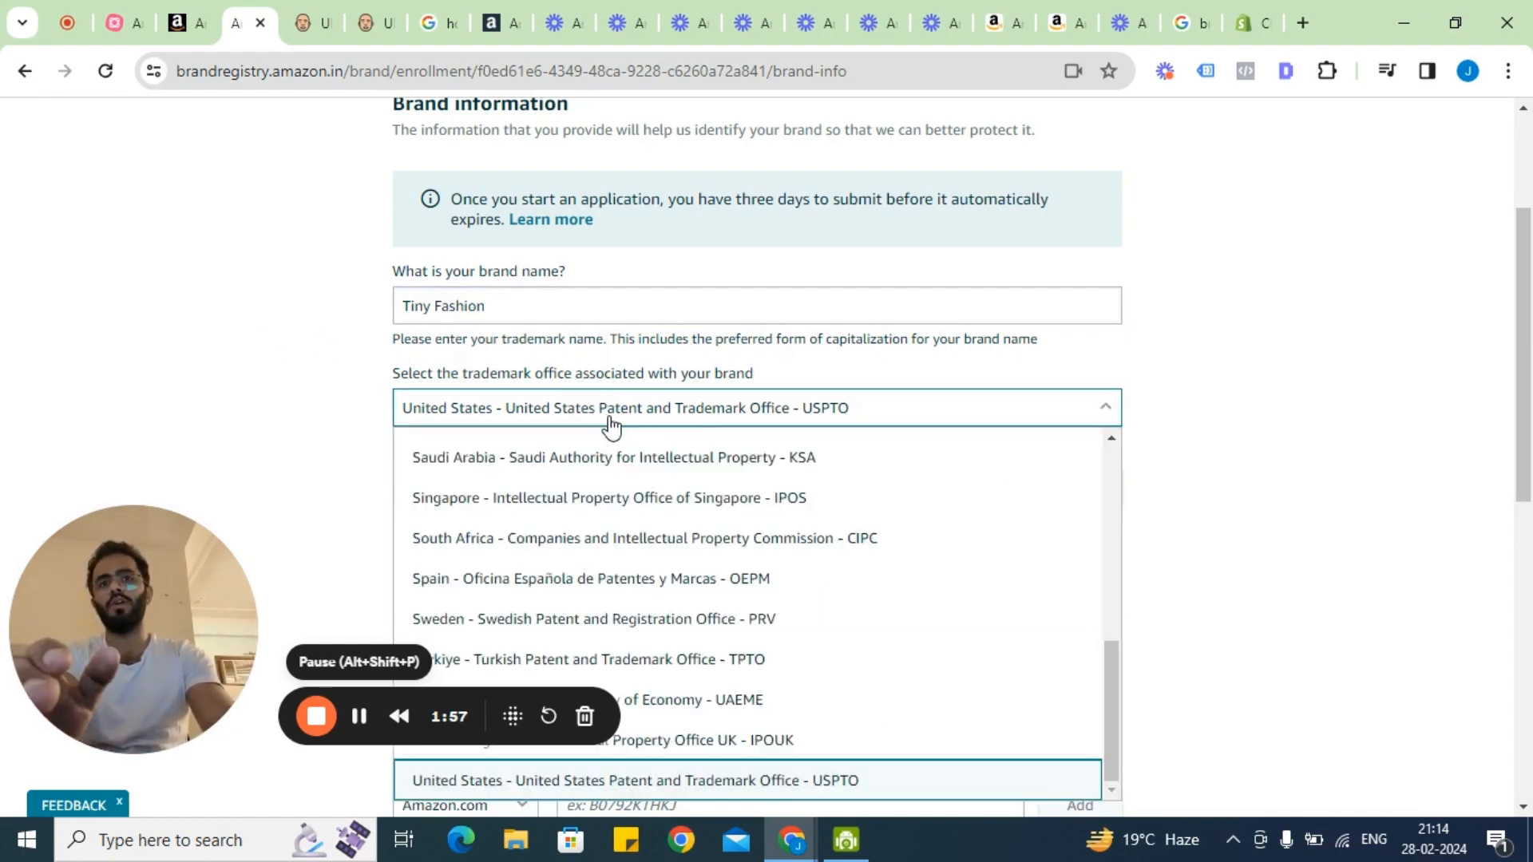
key("i")
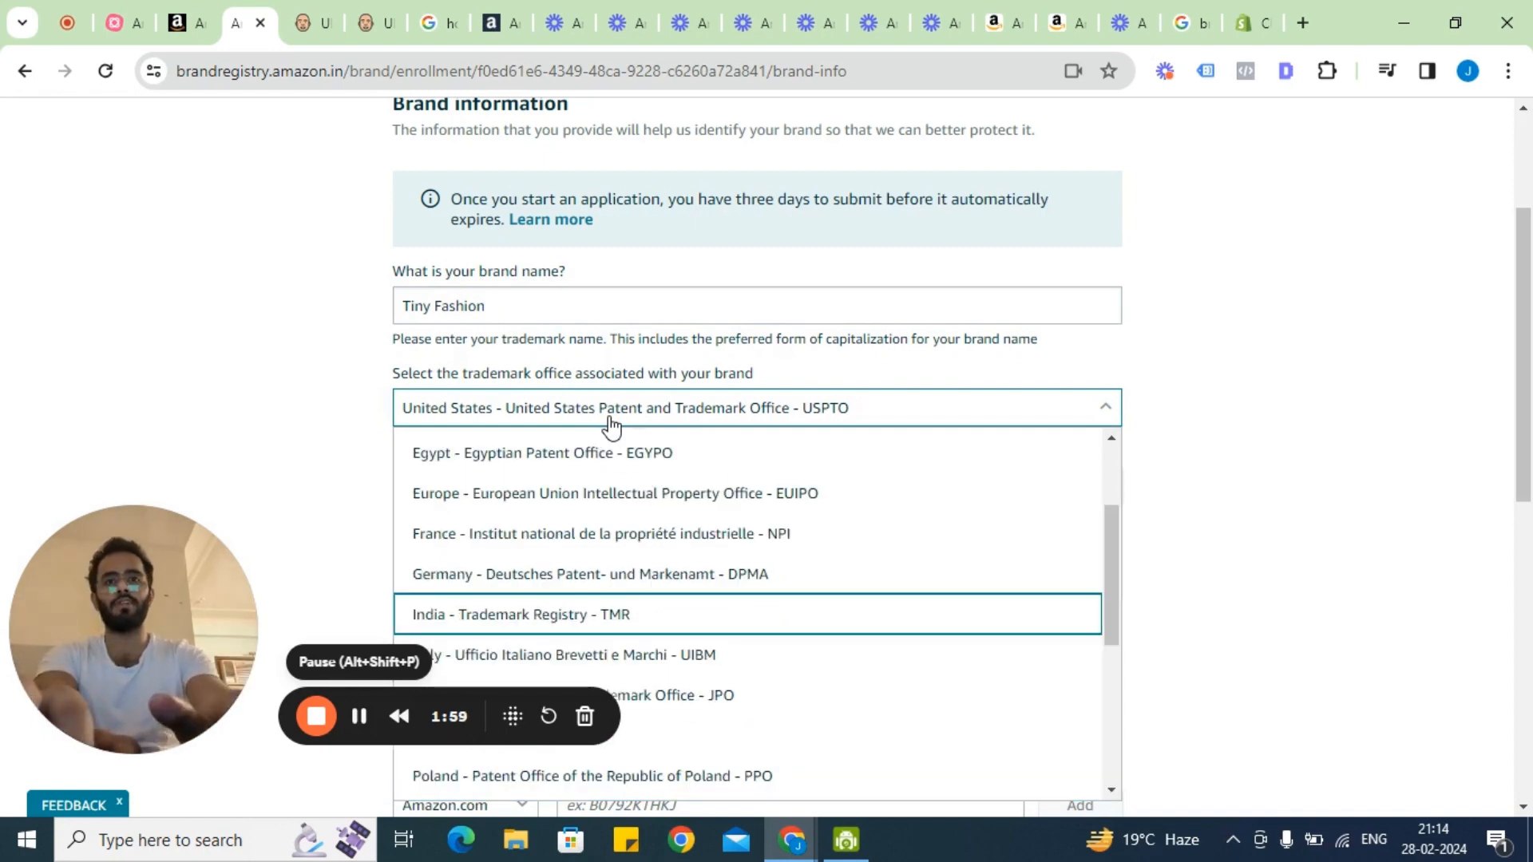
key("Return")
scroll(602, 411, "down", 3)
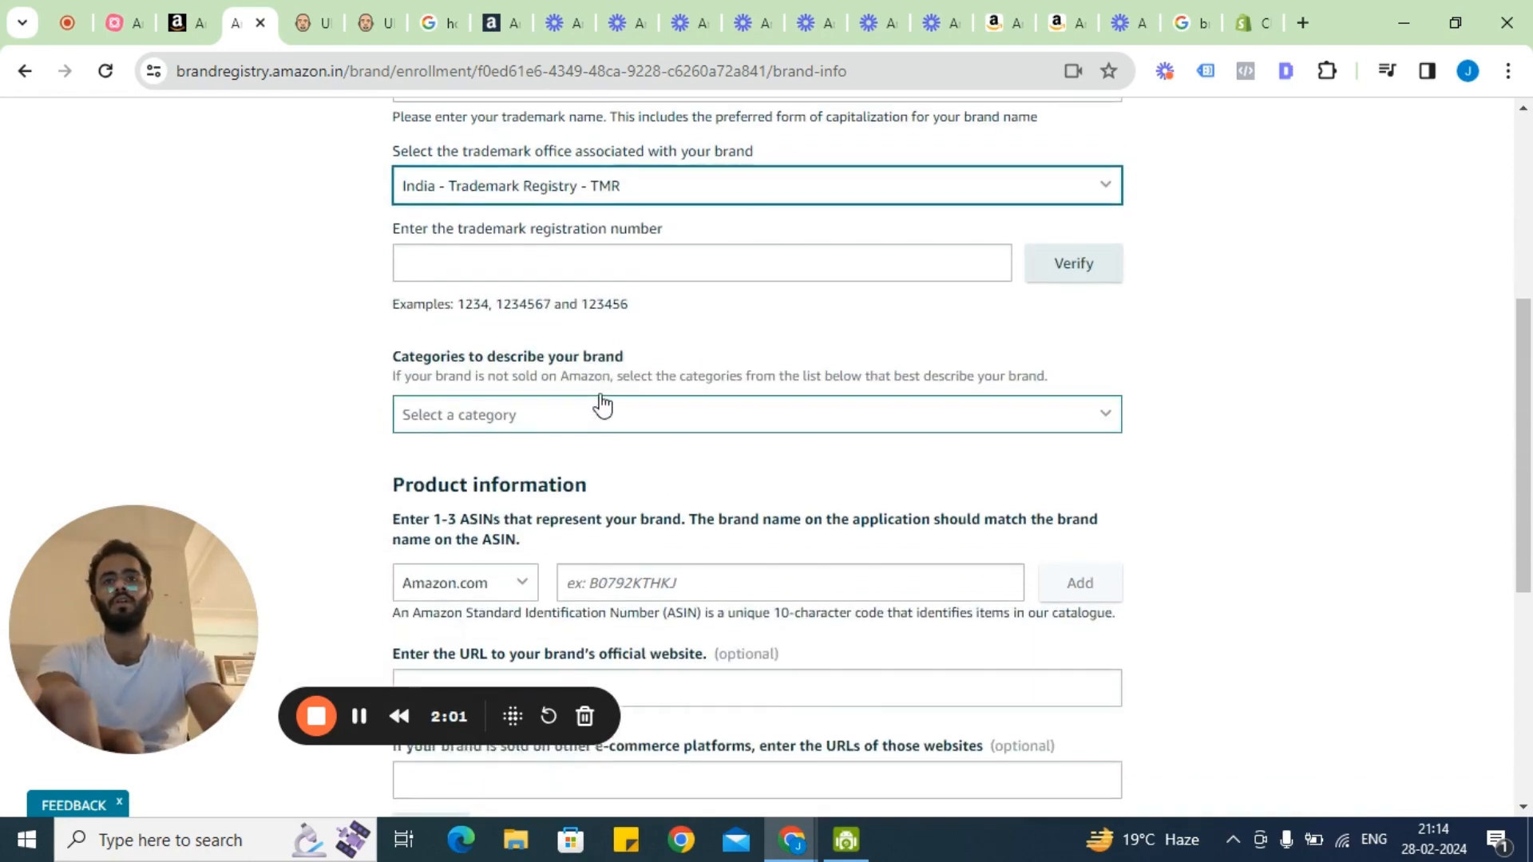
left_click(659, 254)
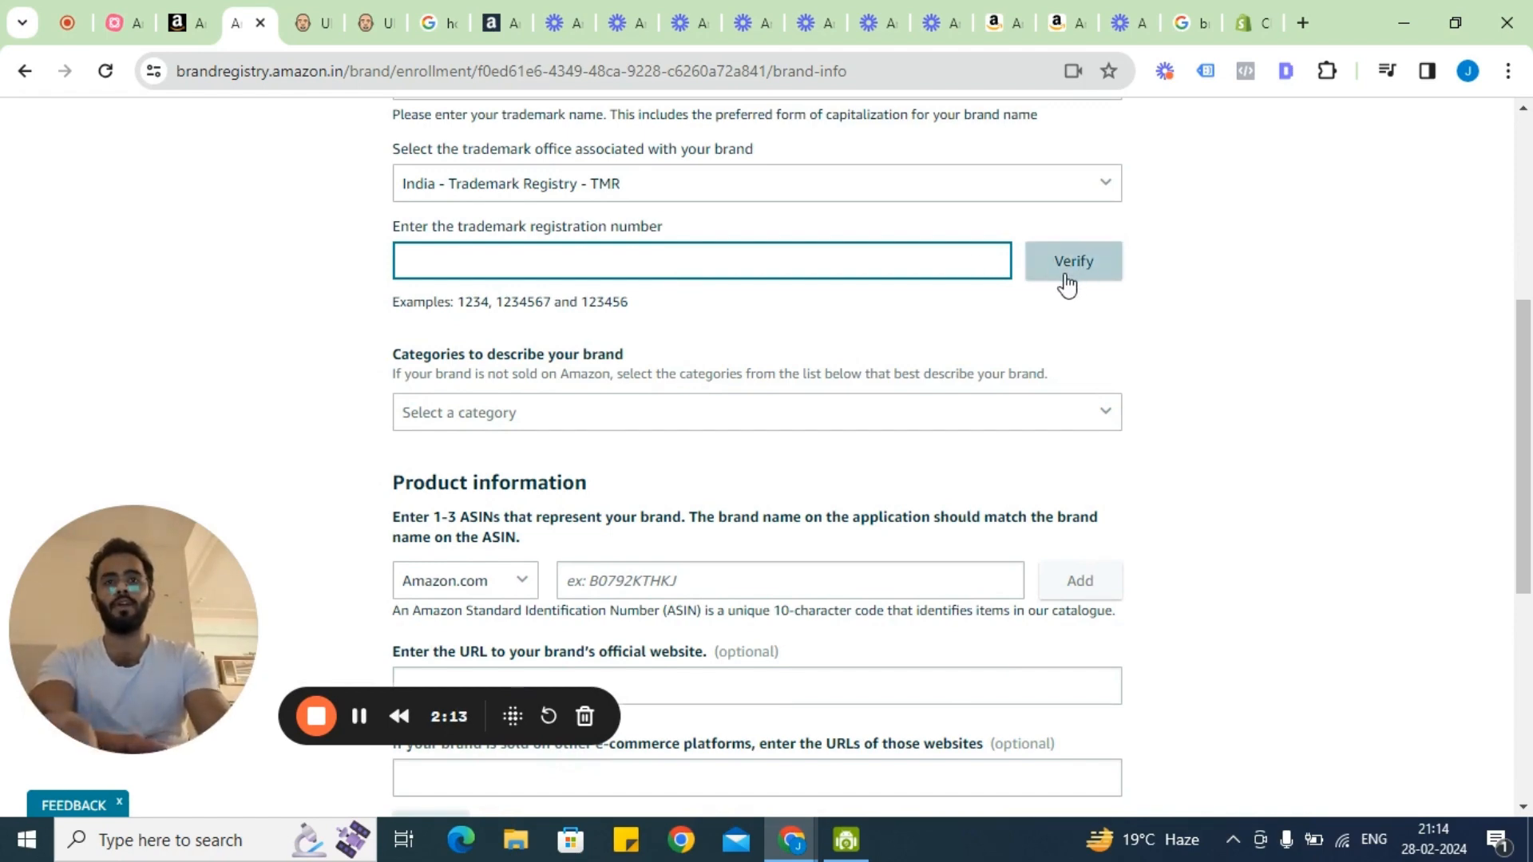
scroll(1015, 321, "down", 4)
scroll(999, 331, "up", 3)
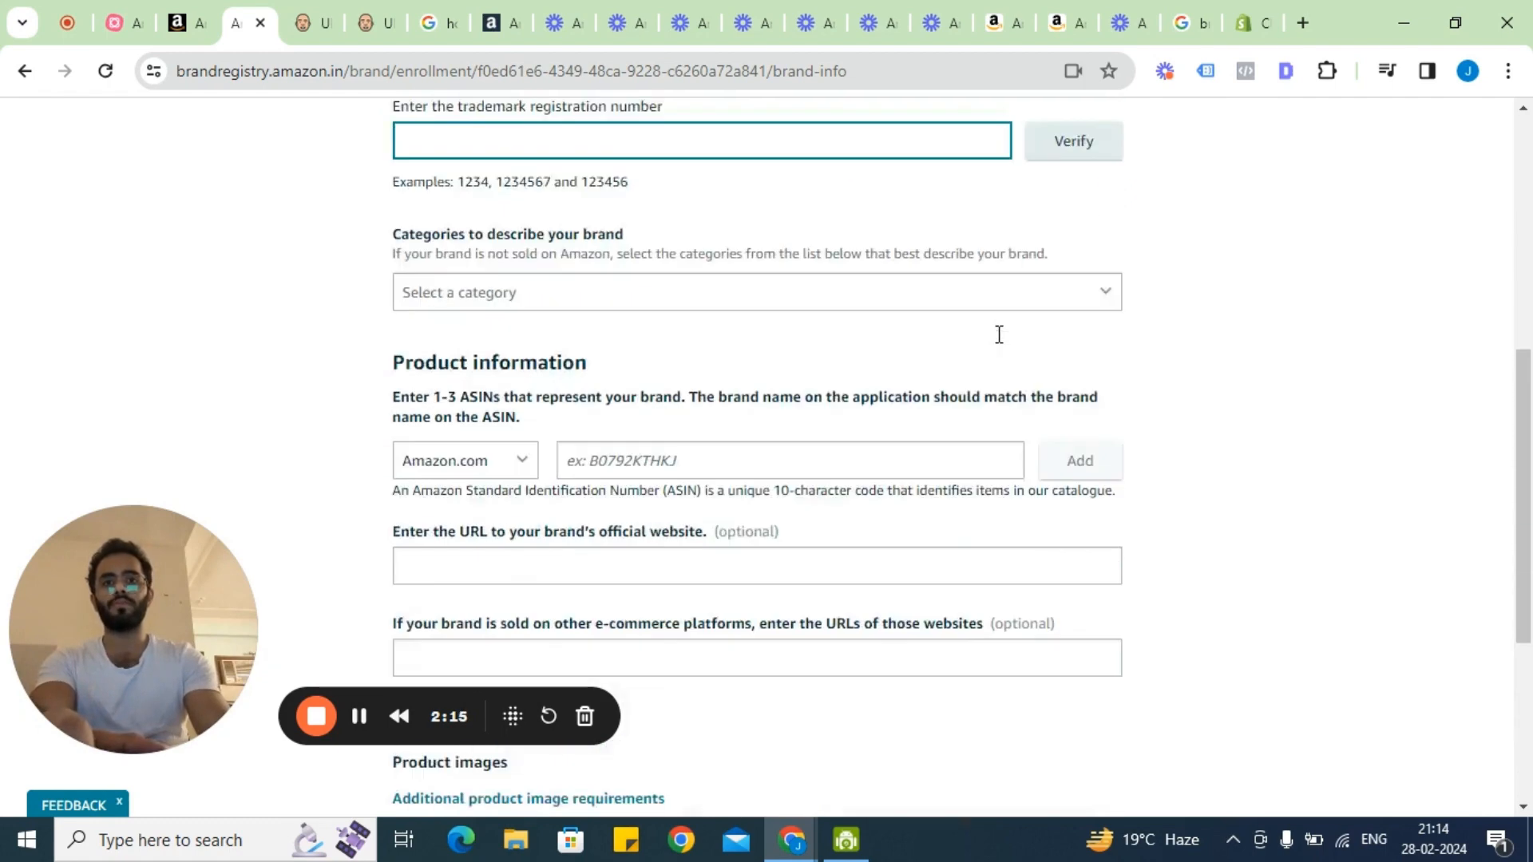
scroll(998, 335, "up", 1)
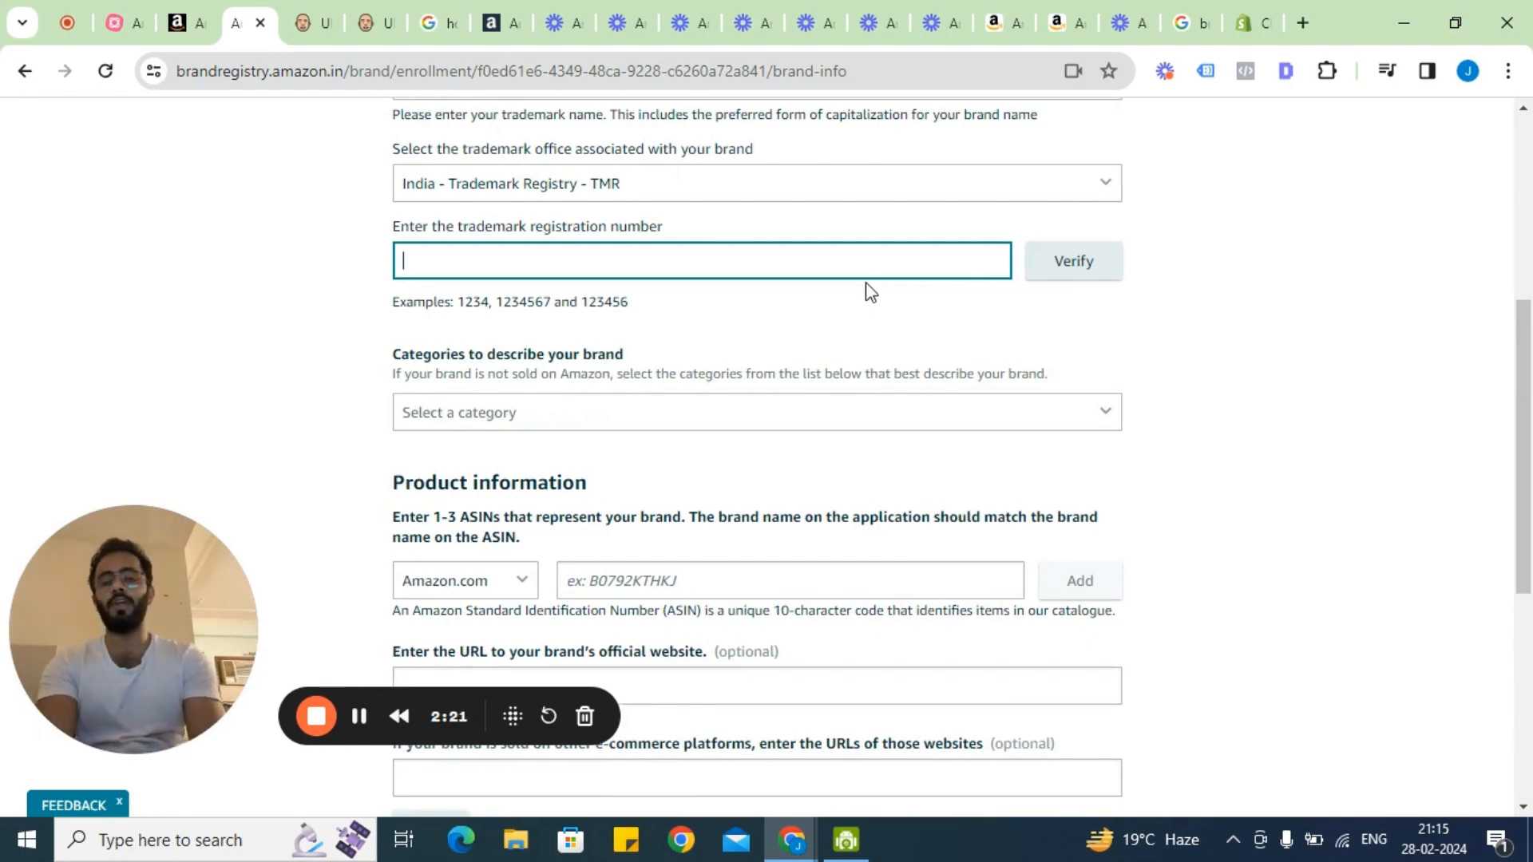
Select Apparel as the category that describes the brand.
left_click(669, 412)
scroll(669, 399, "down", 1)
scroll(662, 387, "down", 3)
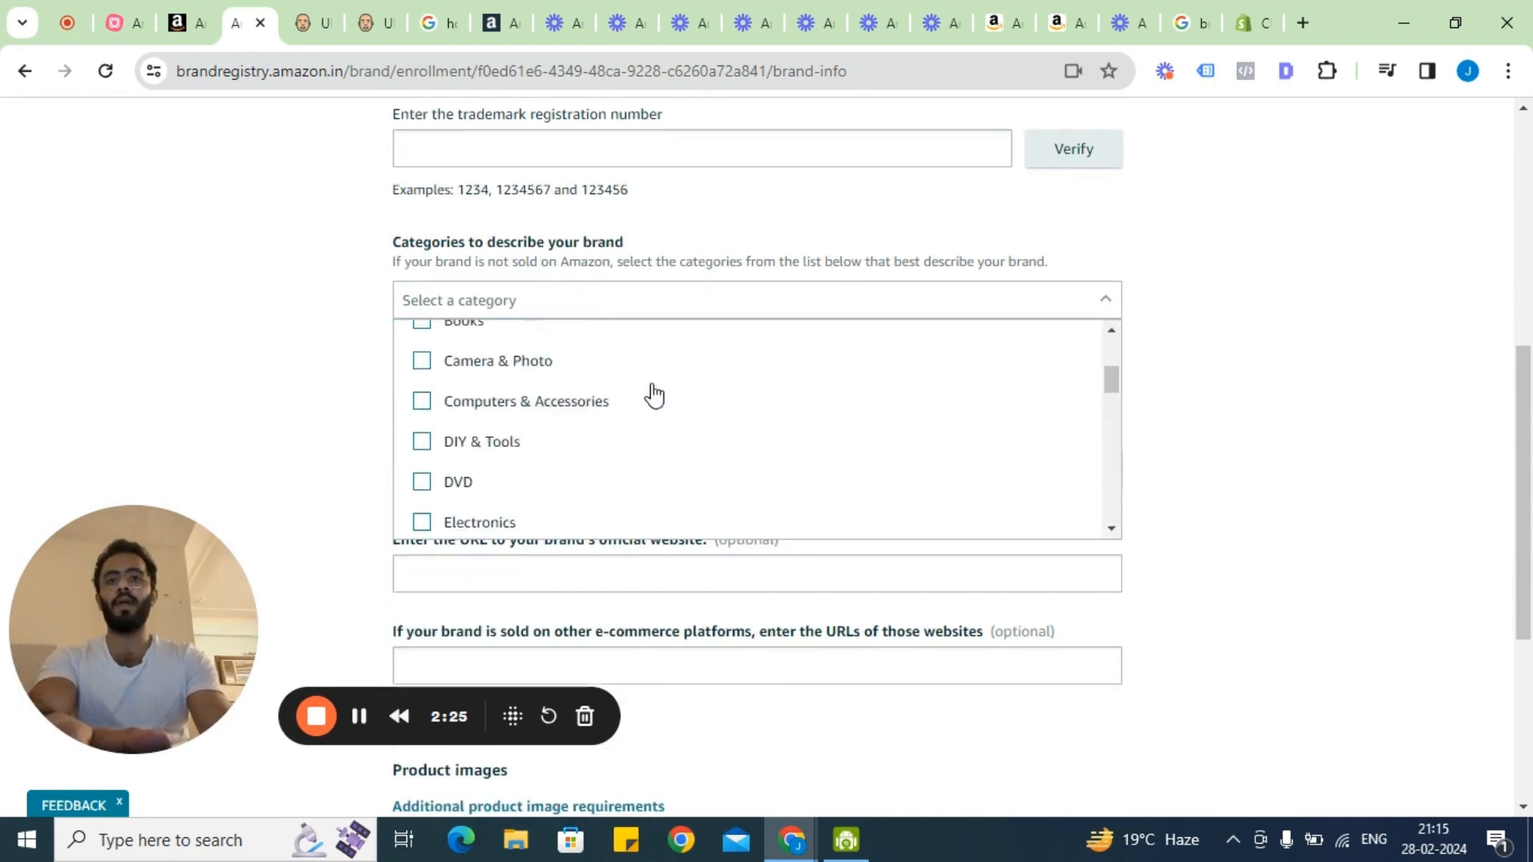
scroll(559, 395, "up", 4)
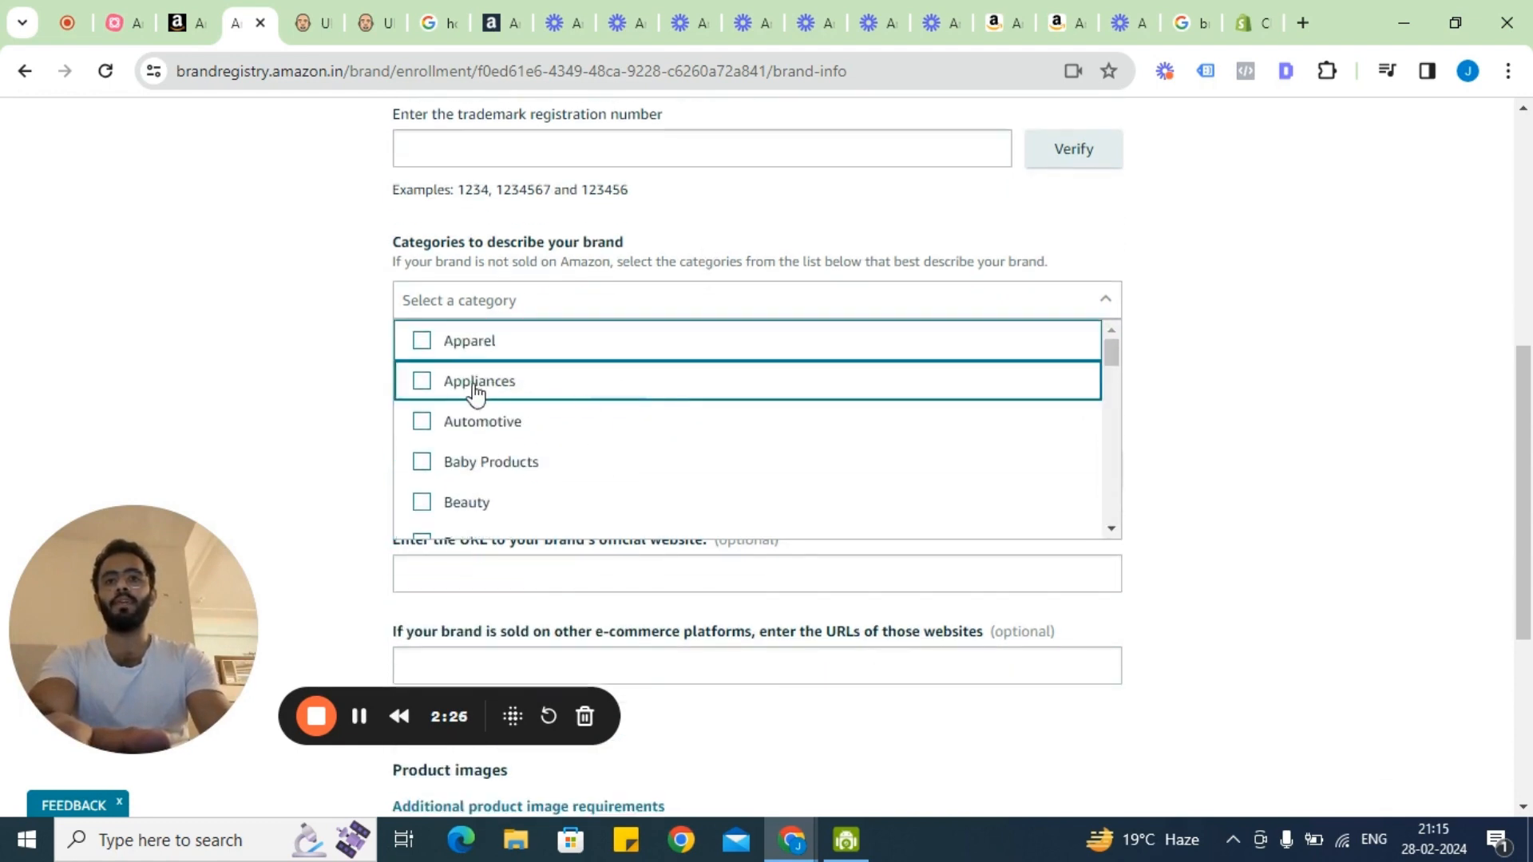
left_click(422, 341)
left_click(297, 387)
scroll(323, 383, "down", 2)
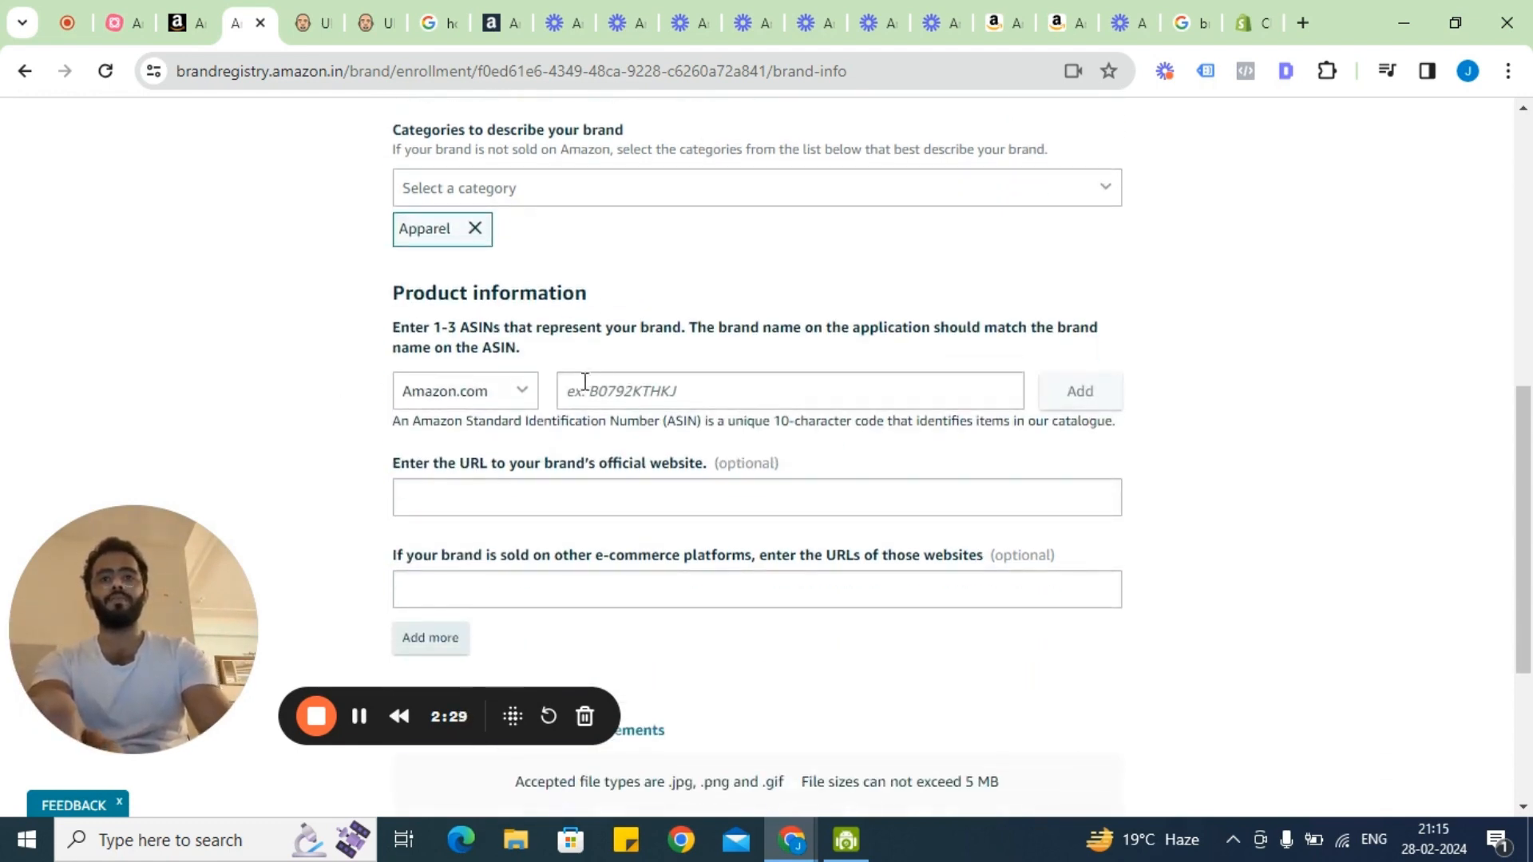
Examine the product information section, including the ASIN entry and its marketplace, the optional website URLs and the product image area.
left_click(611, 391)
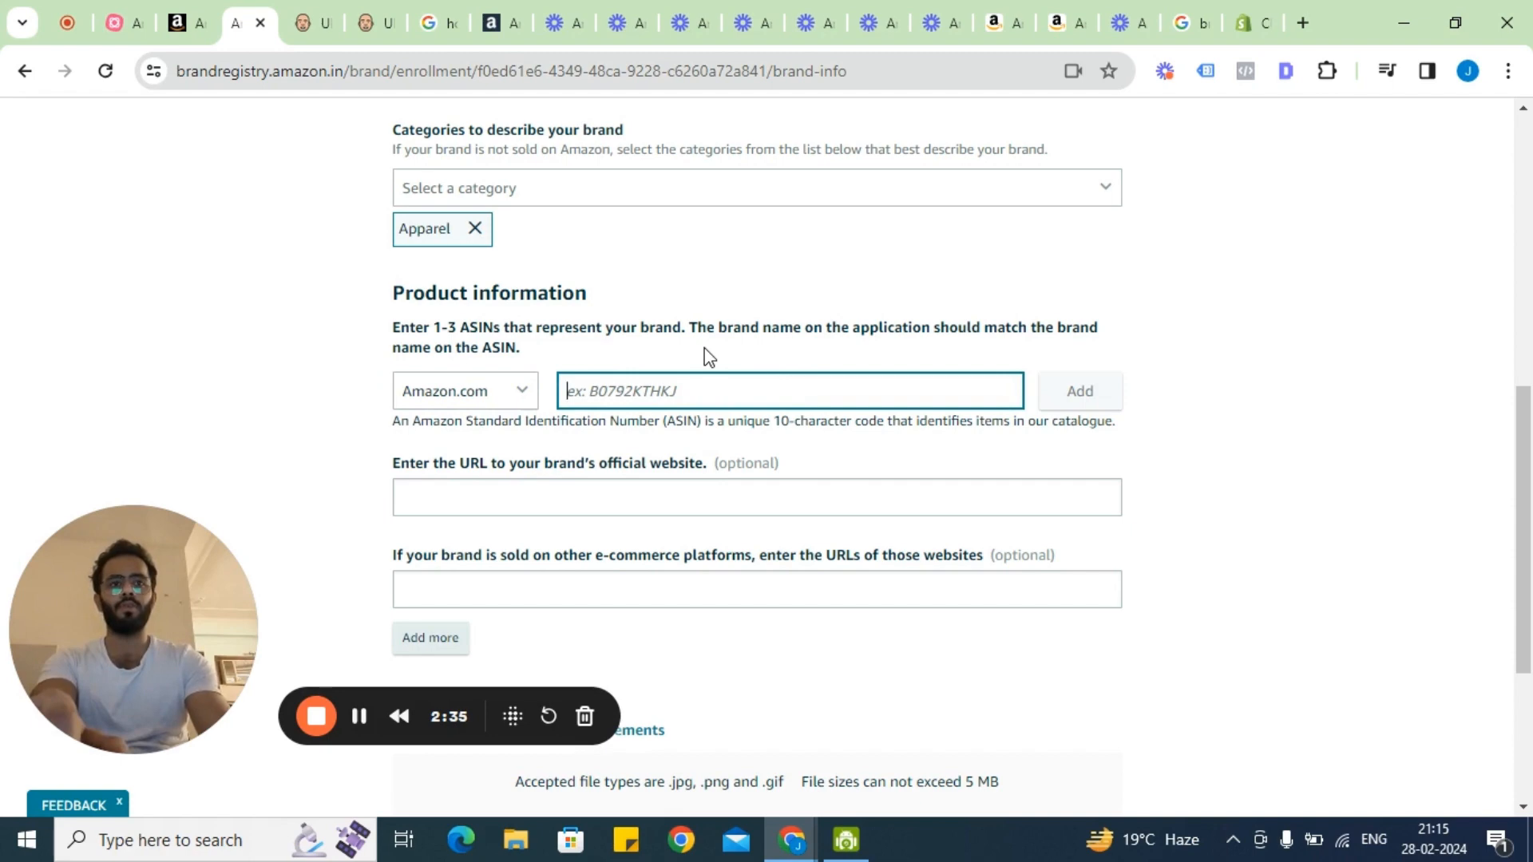
scroll(834, 348, "down", 1)
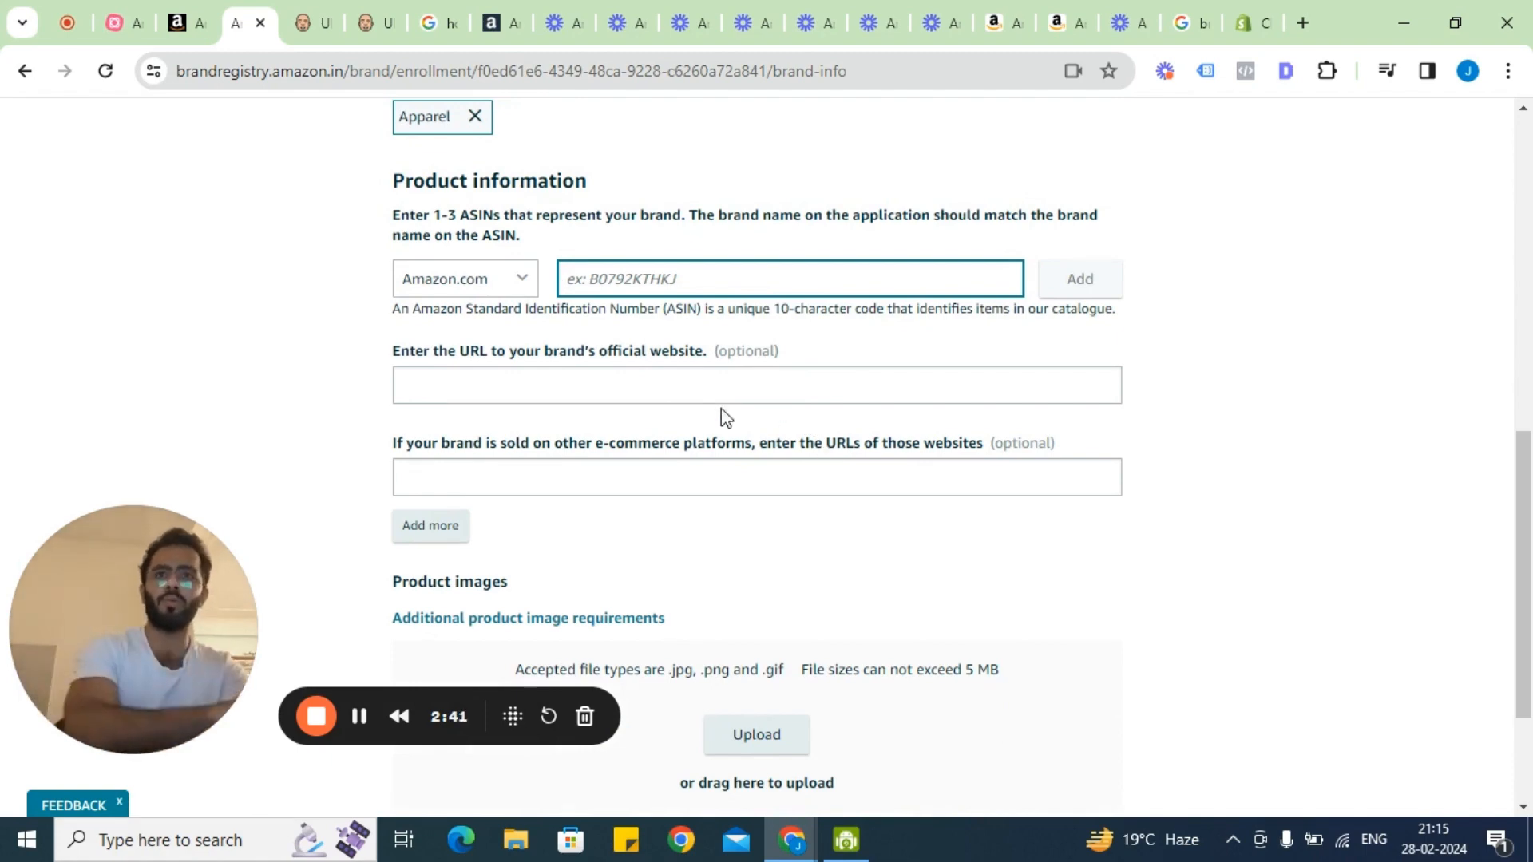
left_click(510, 290)
left_click(510, 290)
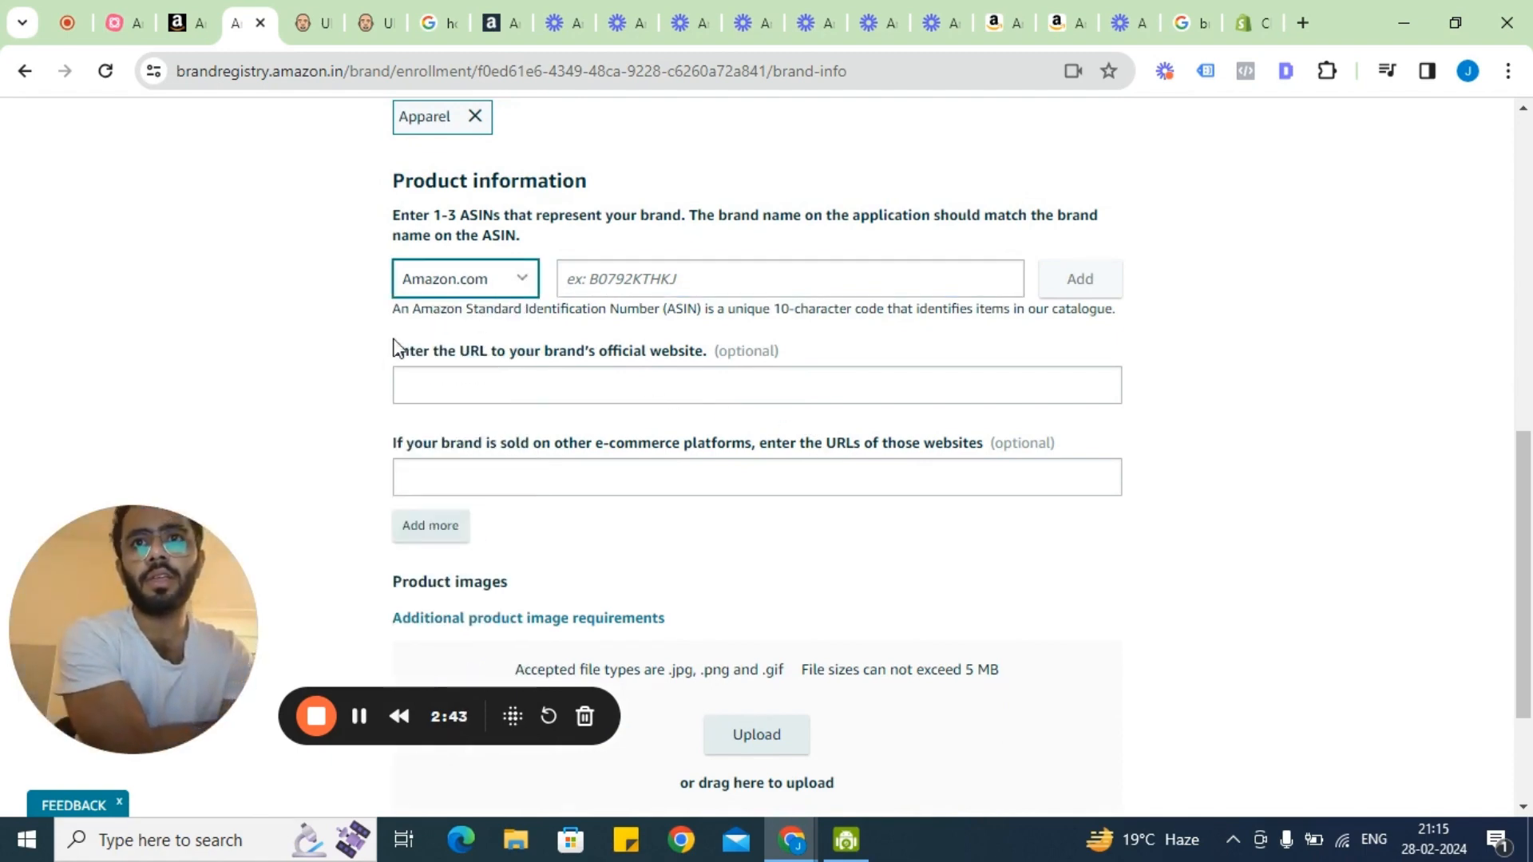
left_click(590, 385)
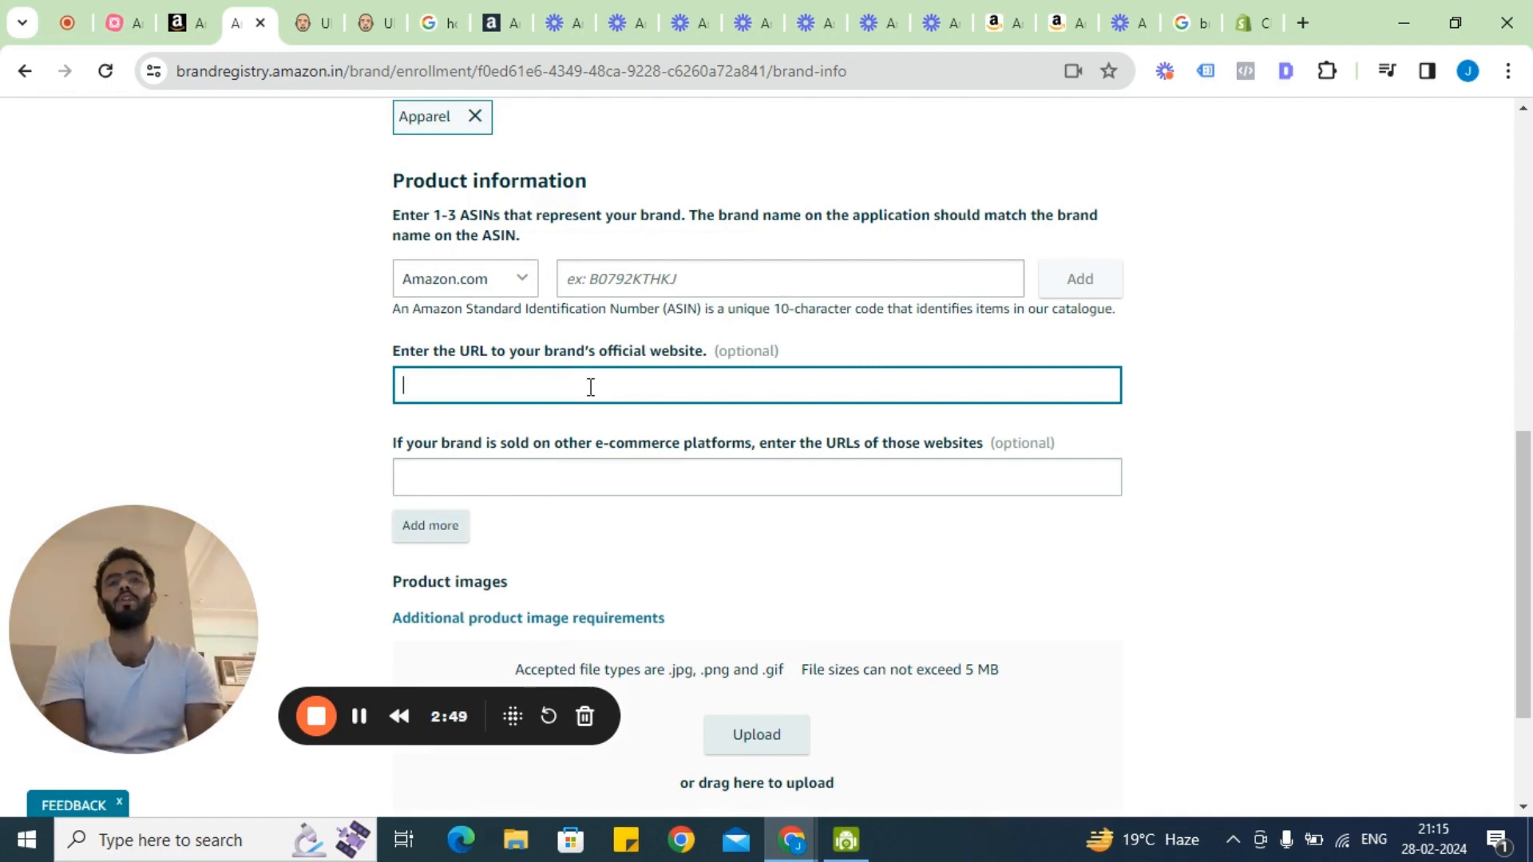
left_click(598, 279)
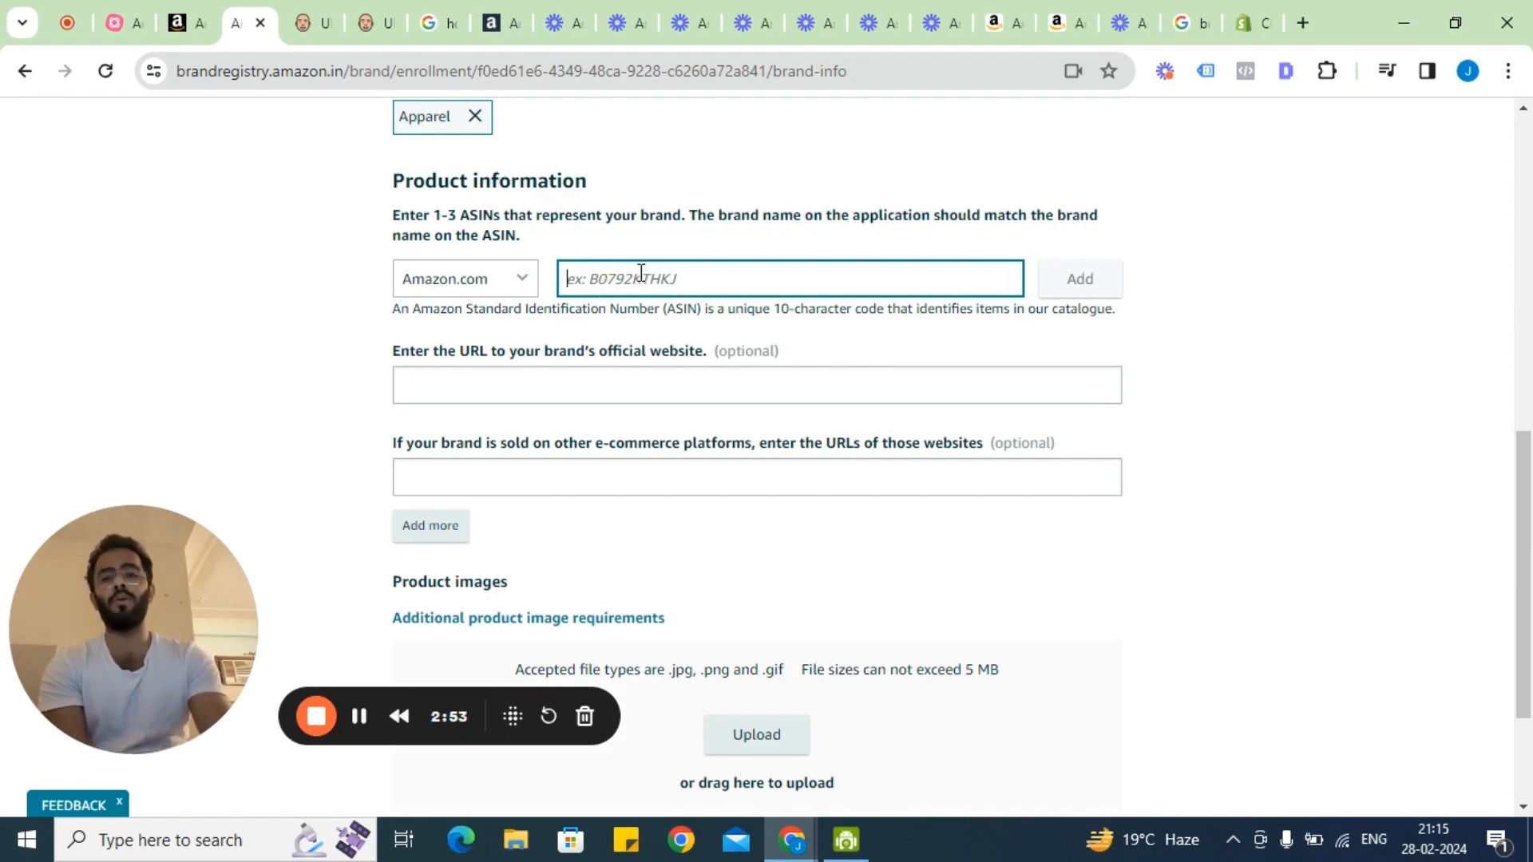
scroll(641, 273, "down", 3)
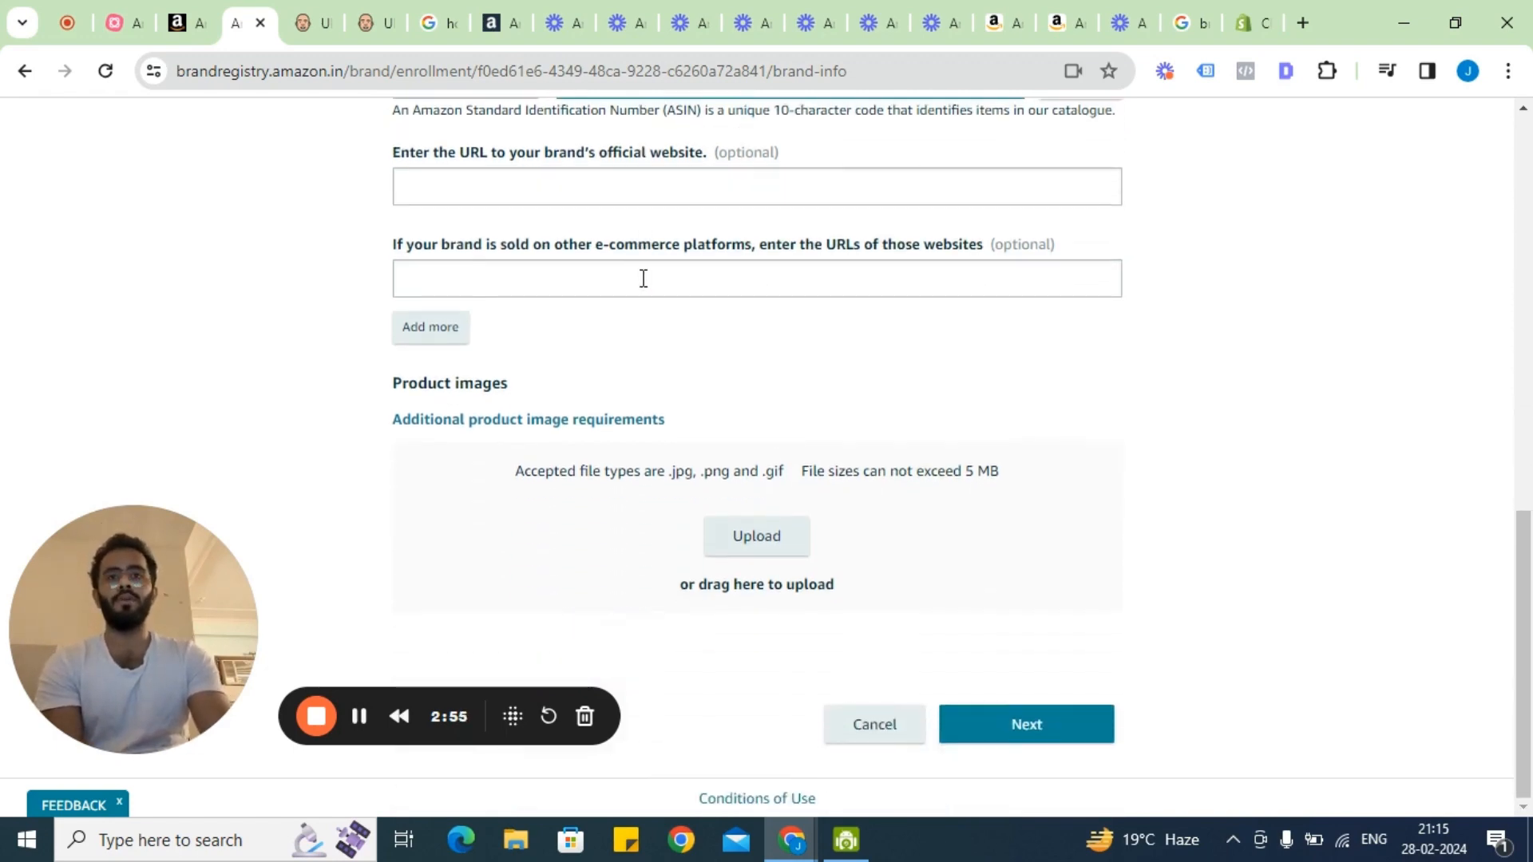
scroll(643, 278, "up", 4)
scroll(667, 358, "down", 4)
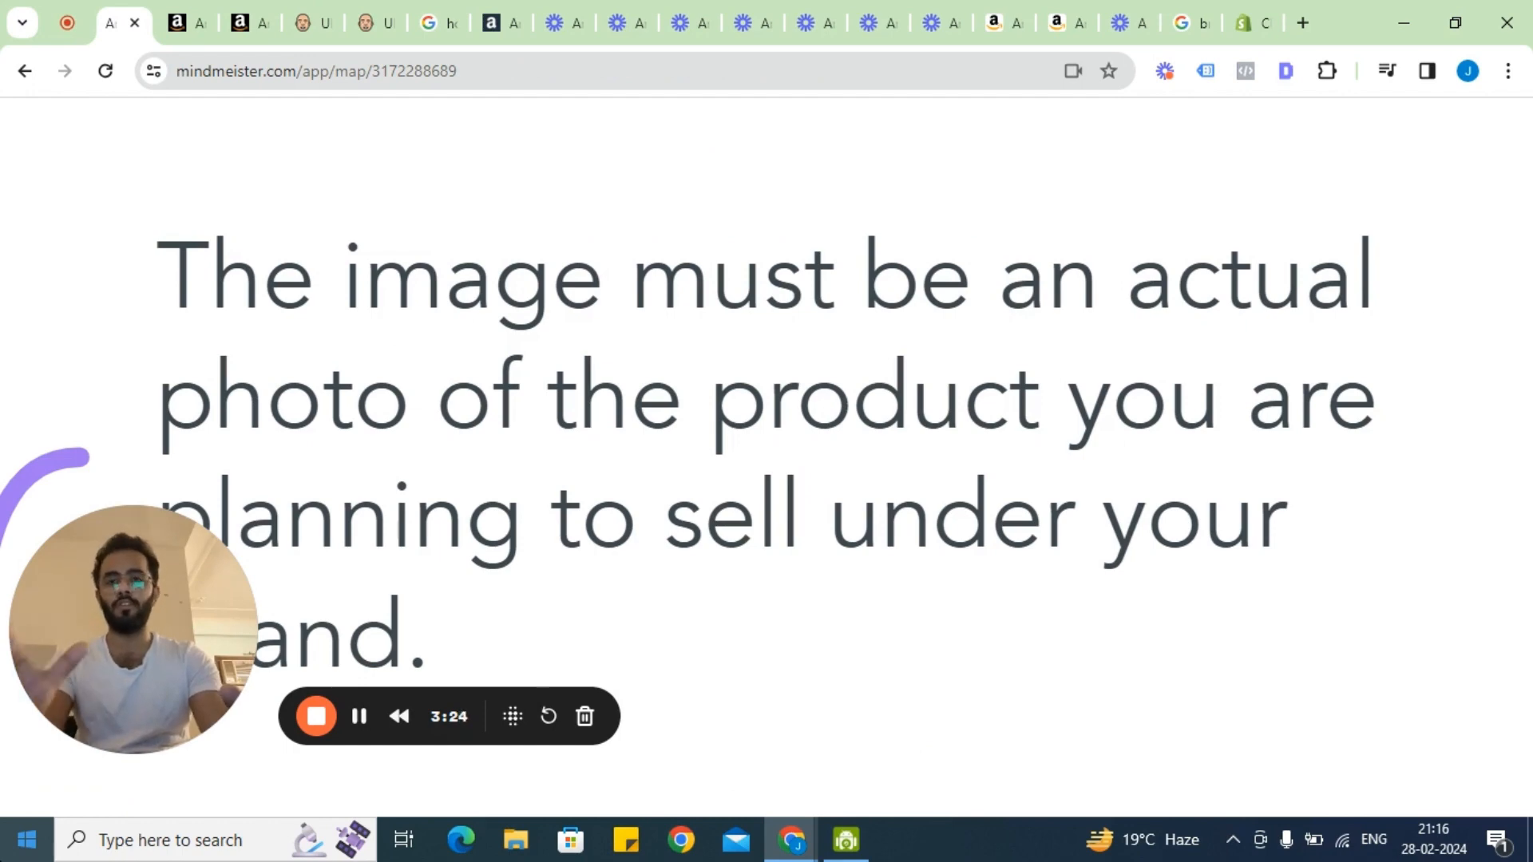
Go through the MindMeister presentation slides on the product image requirements.
key("Right")
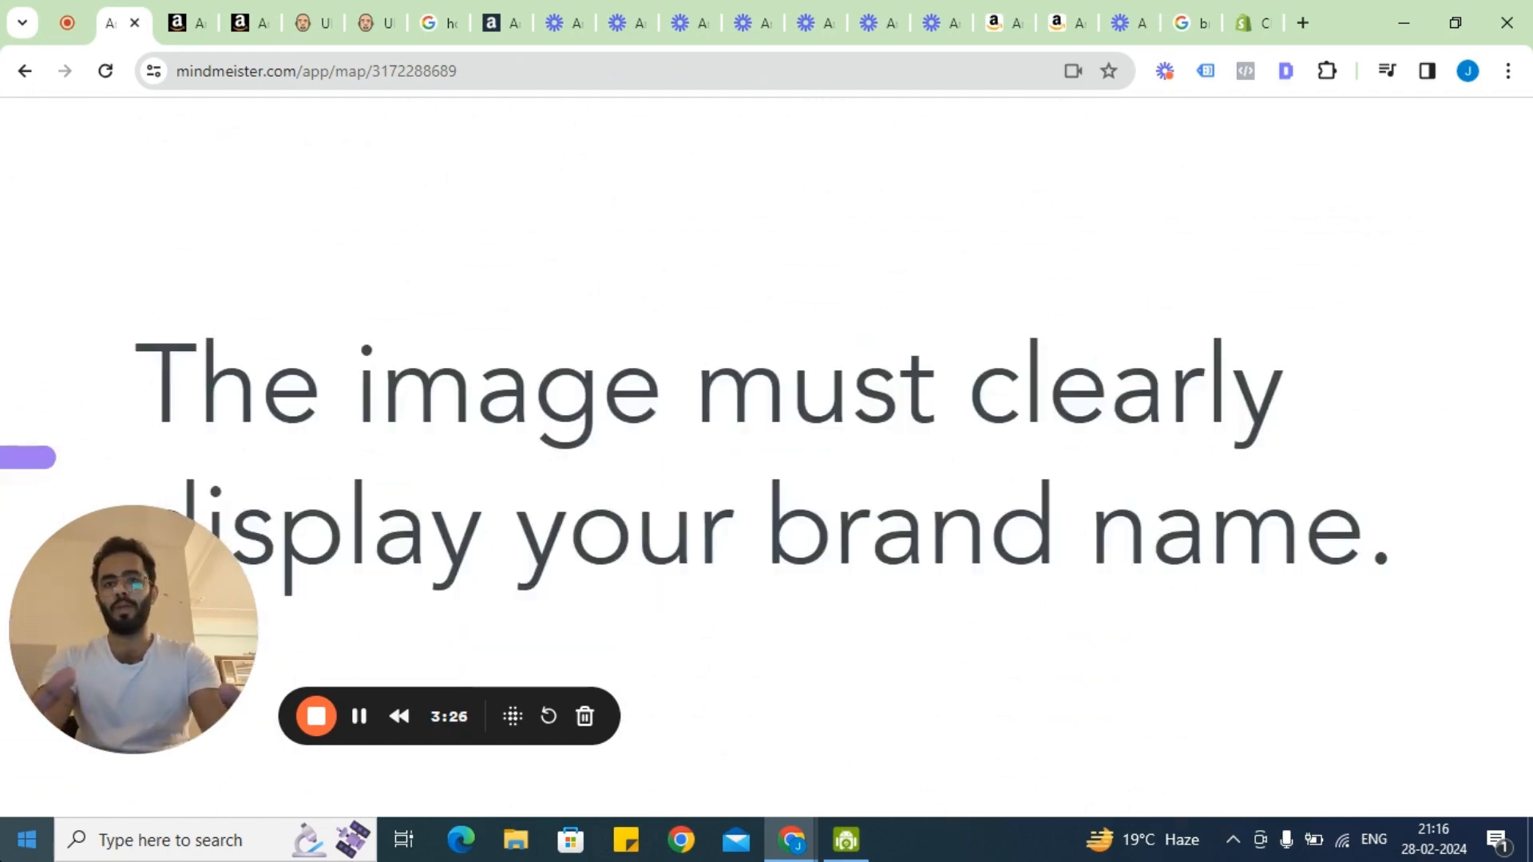
key("Right")
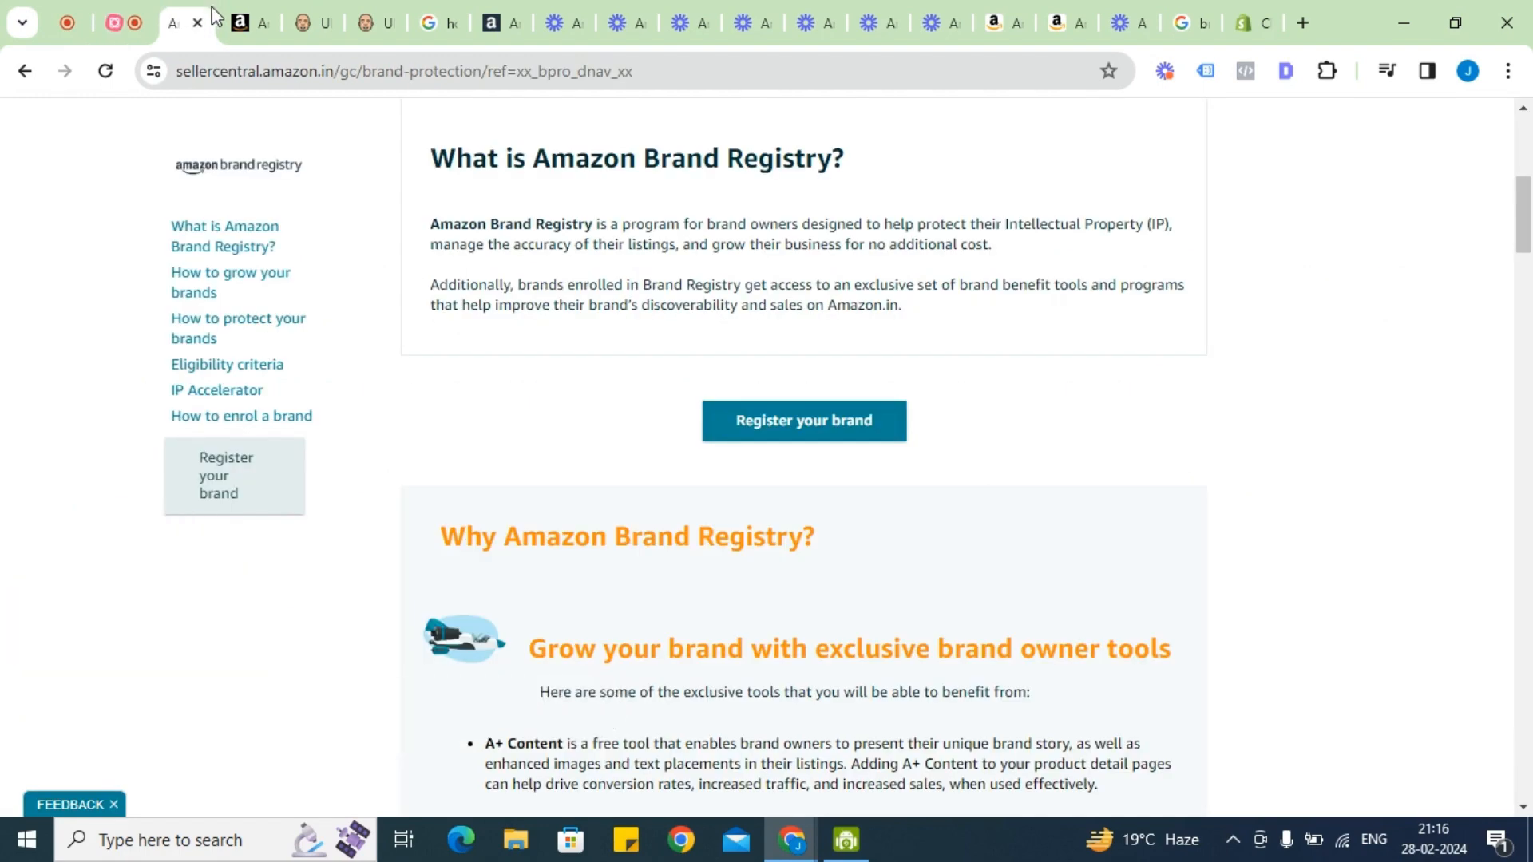
Return to the brand enrolment form, upload "wafer cube ss" from Downloads as the product image and continue to the next page.
left_click(239, 22)
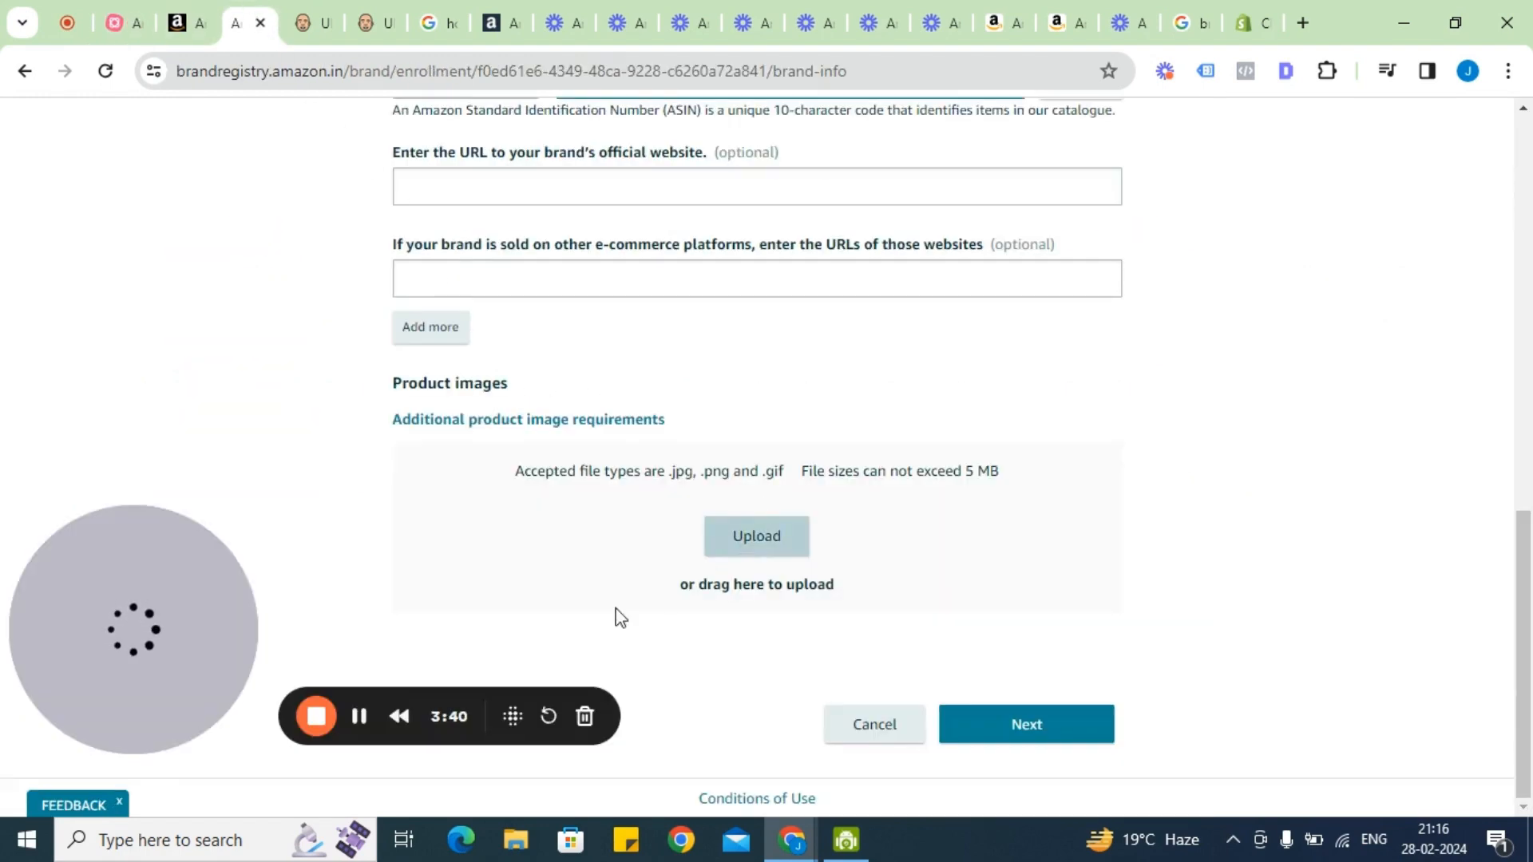
left_click(756, 533)
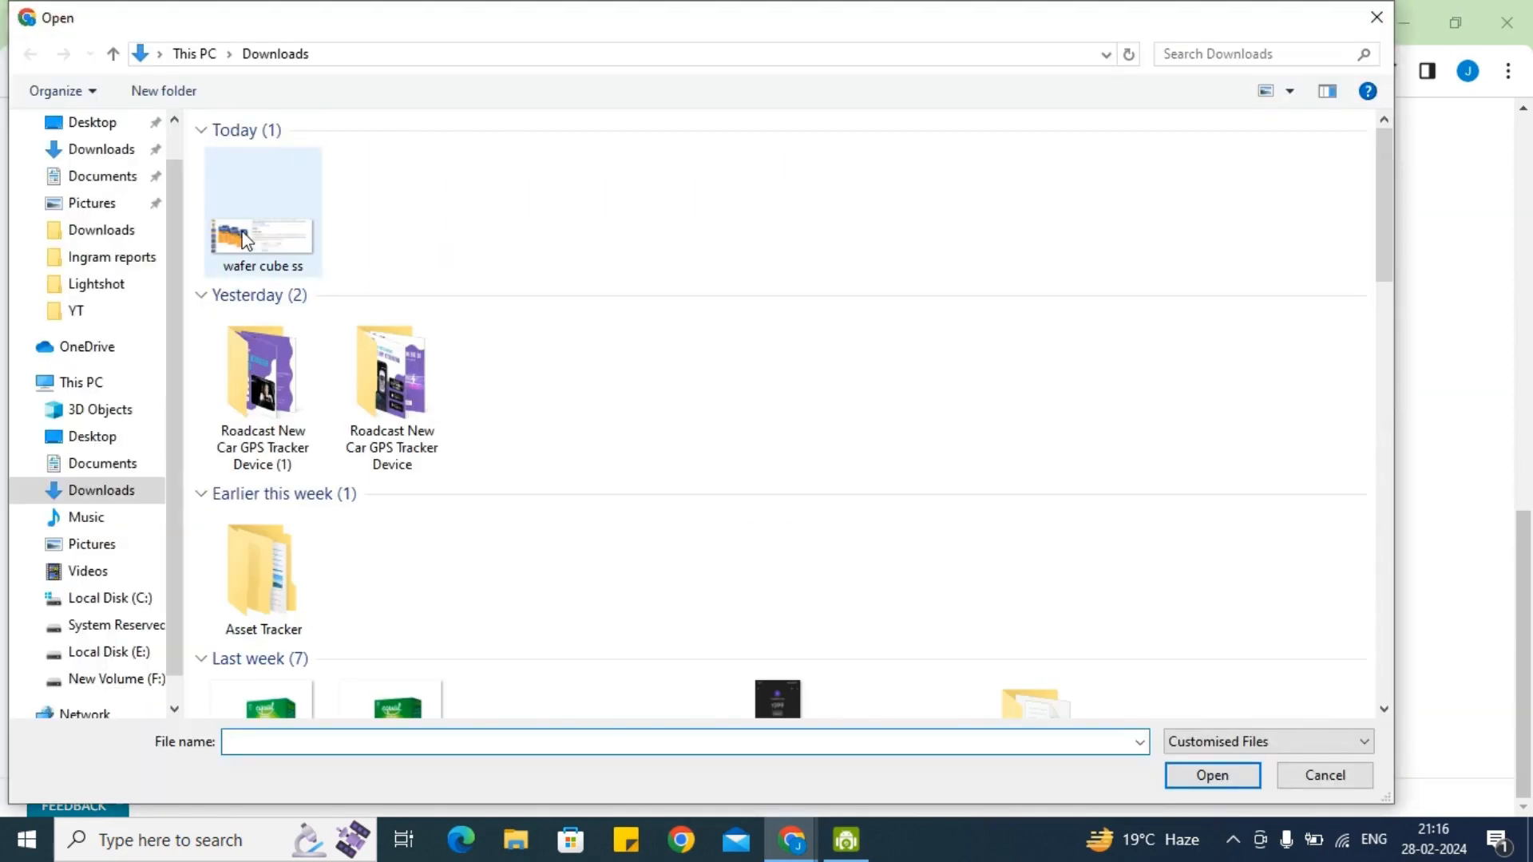
double_click(285, 266)
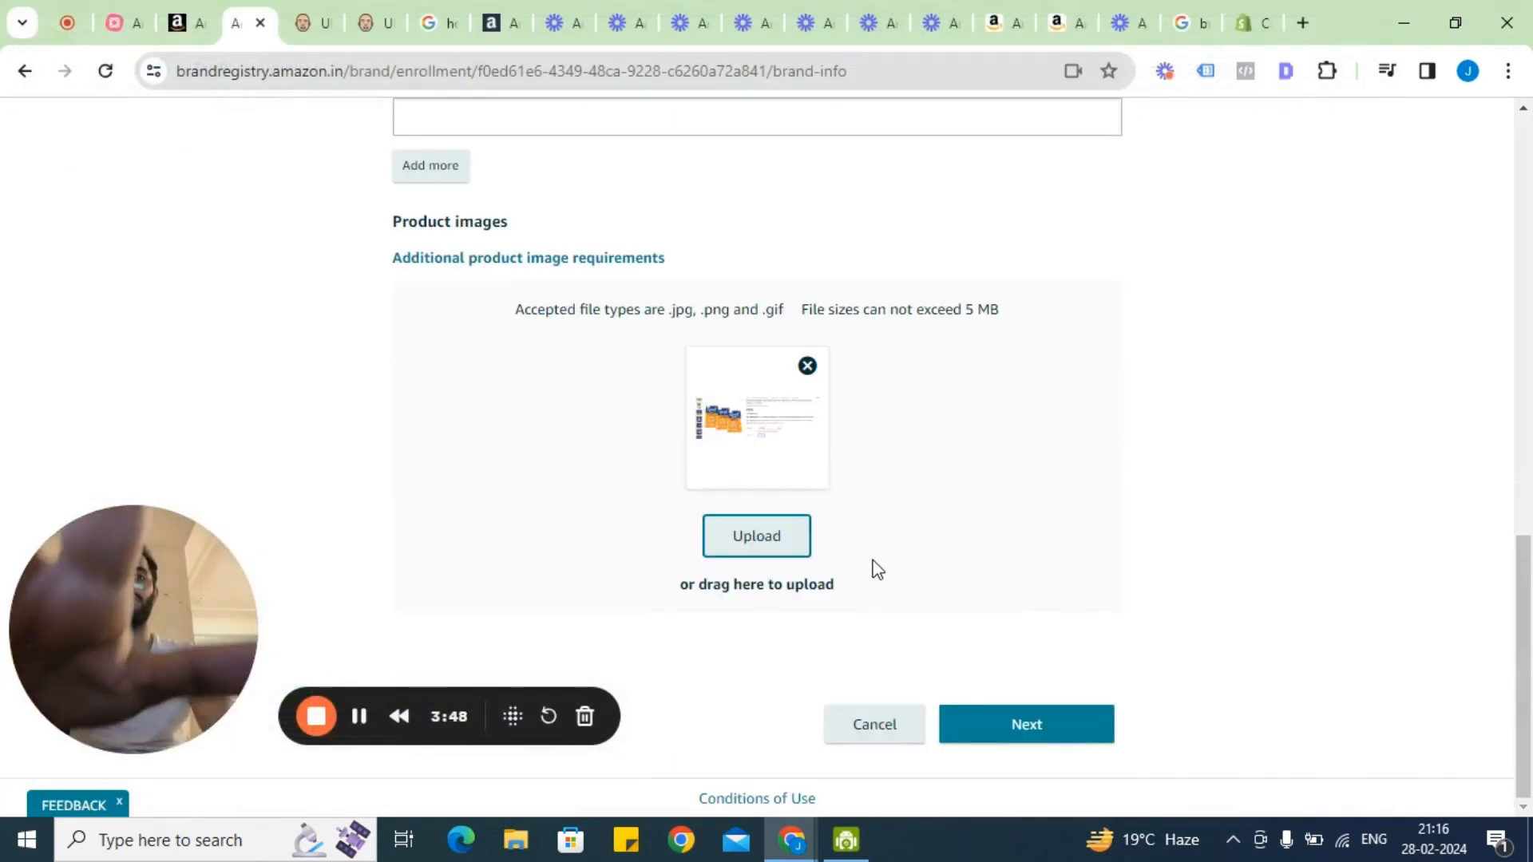
left_click(992, 722)
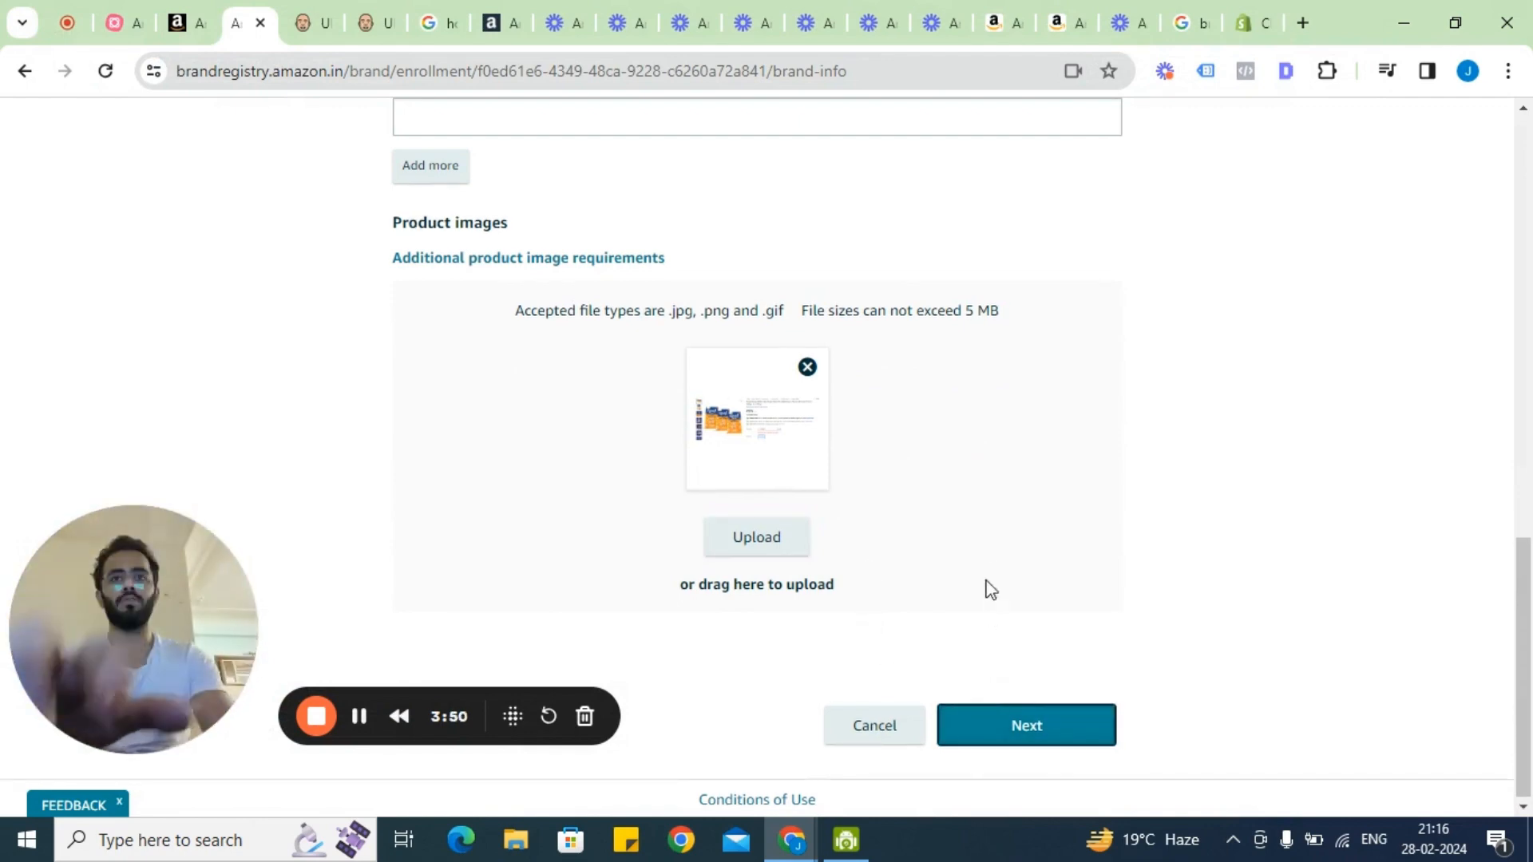